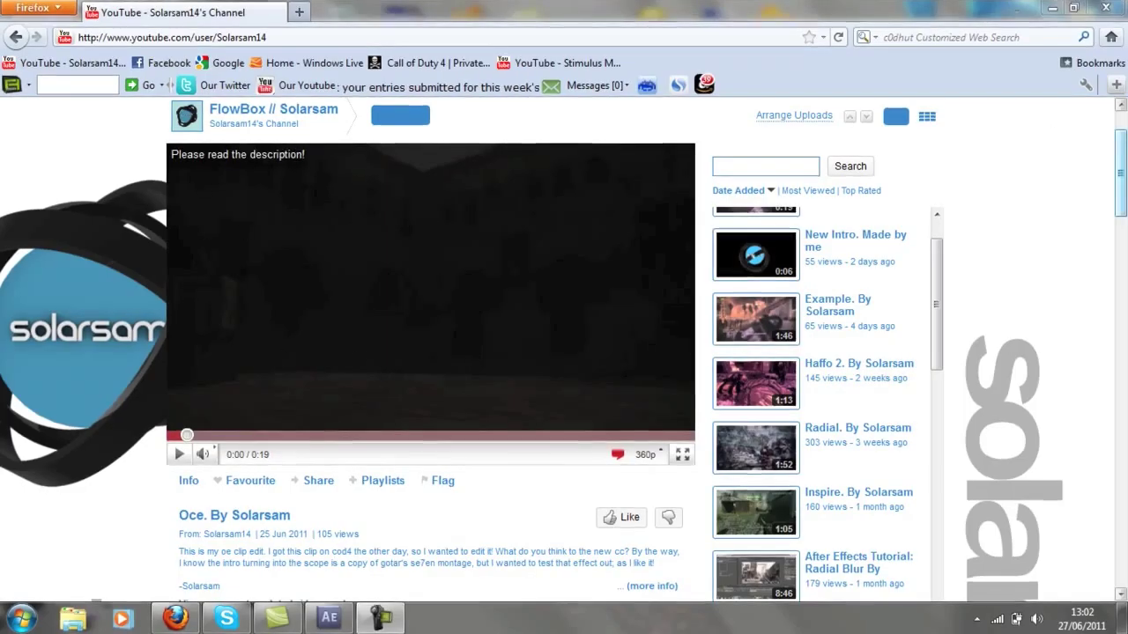
Scroll through the tutorial channel page in Firefox.
{"action": "left_click_drag", "start_coordinate": [1121, 150], "coordinate": [1119, 272]}
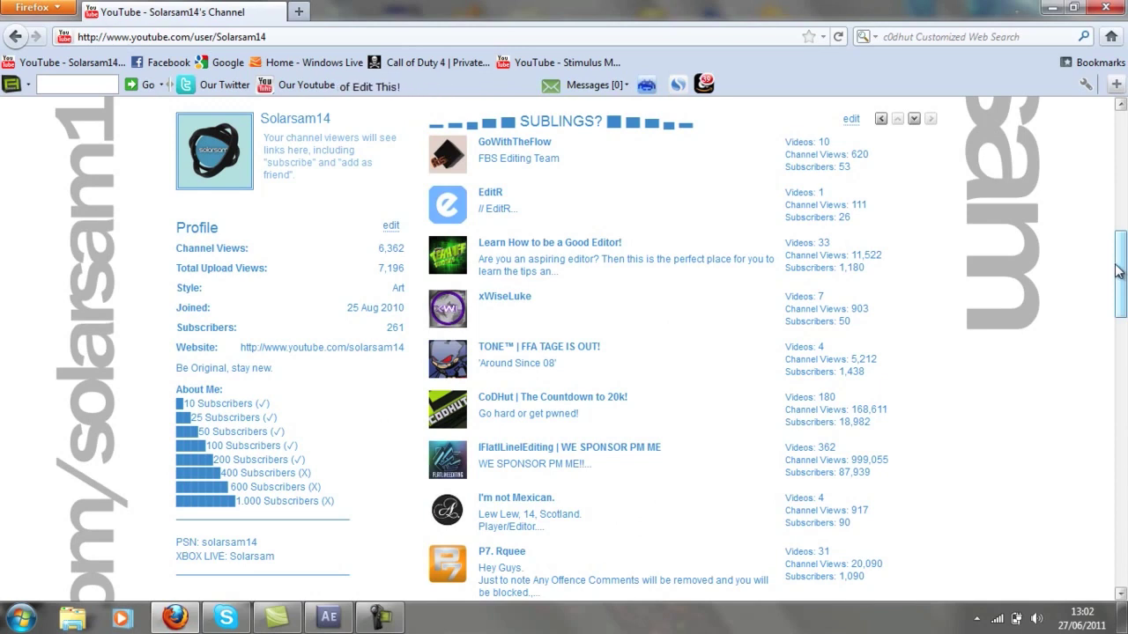
{"action": "left_click_drag", "start_coordinate": [1122, 283], "coordinate": [1121, 161]}
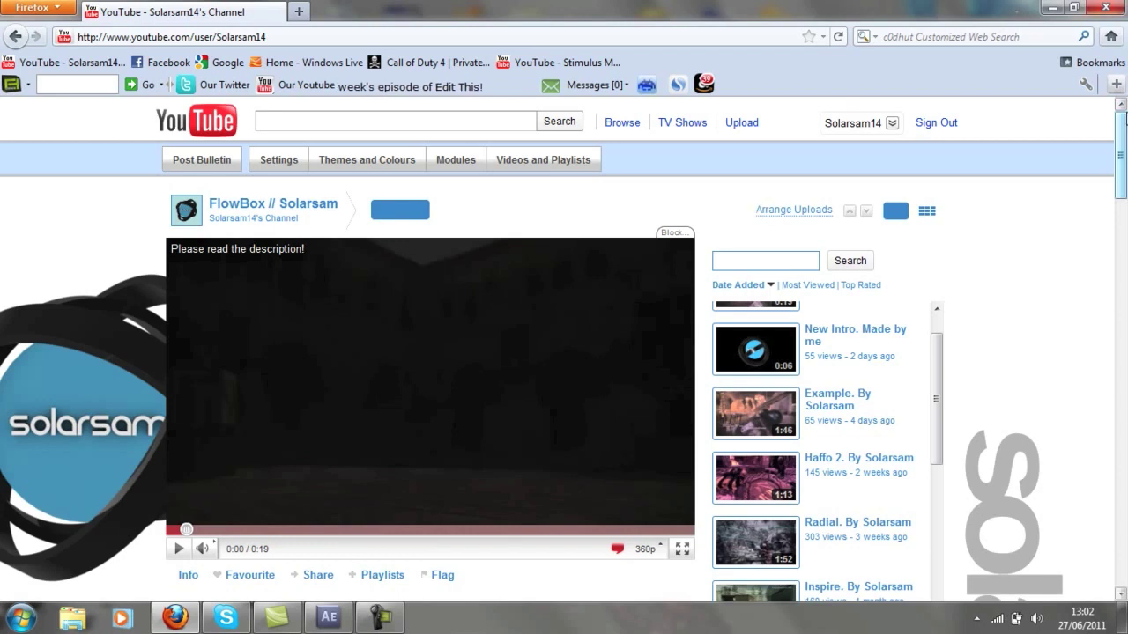
{"action": "left_click_drag", "start_coordinate": [1124, 136], "coordinate": [1123, 141]}
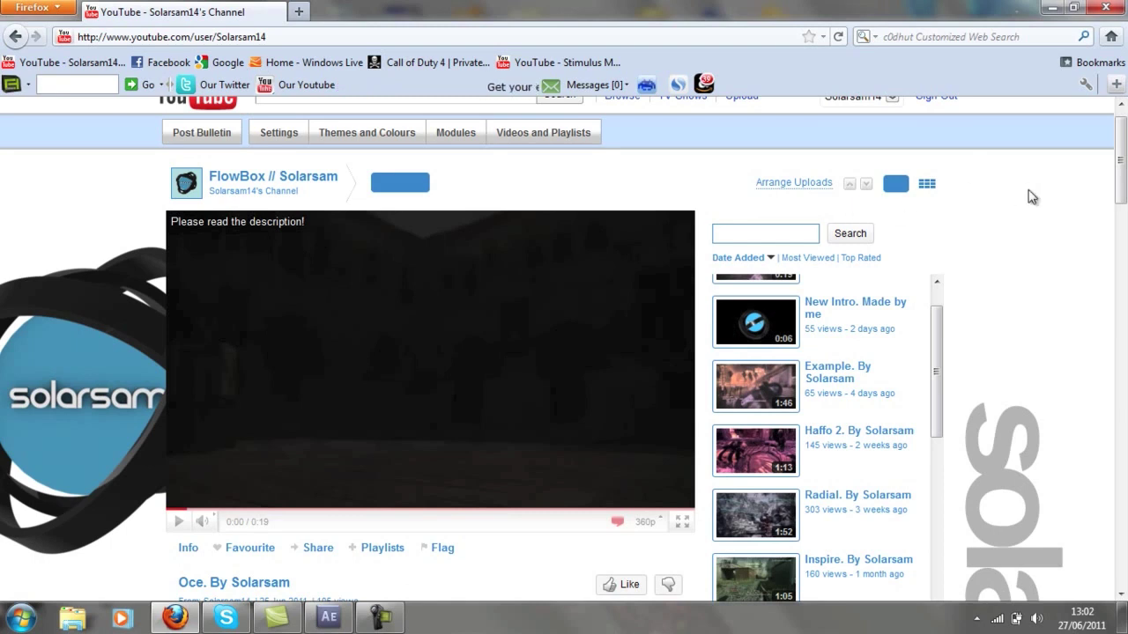
{"action": "left_click_drag", "start_coordinate": [1122, 199], "coordinate": [1122, 265]}
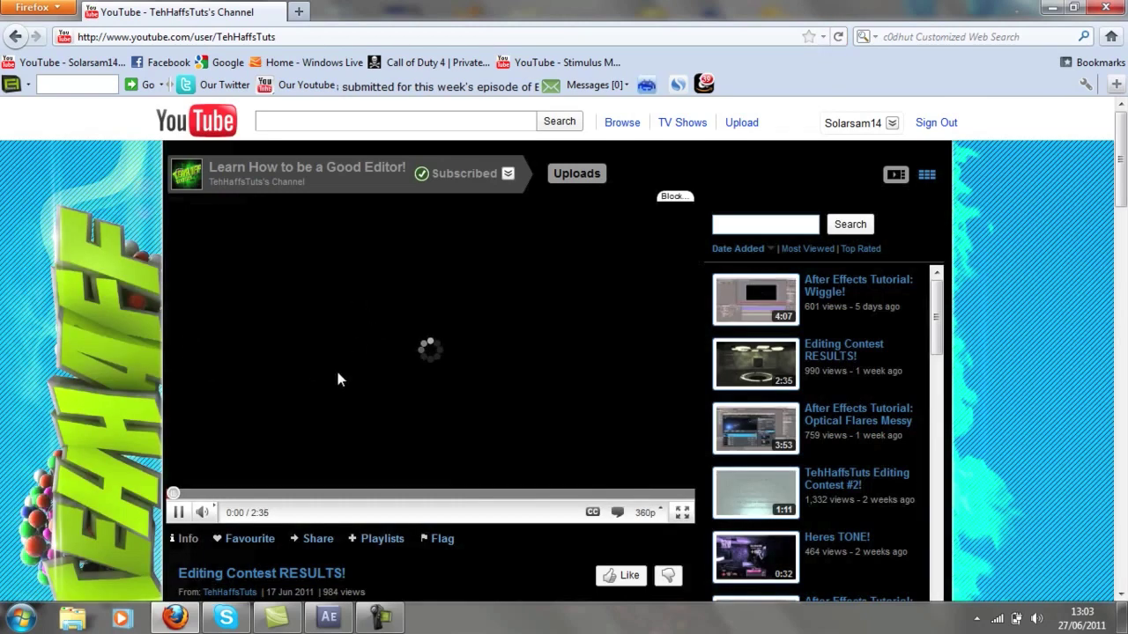
{"action": "scroll", "coordinate": [336, 368], "scroll_direction": "down", "scroll_amount": 4}
{"action": "scroll", "coordinate": [343, 377], "scroll_direction": "down", "scroll_amount": 4}
{"action": "scroll", "coordinate": [506, 405], "scroll_direction": "down", "scroll_amount": 2}
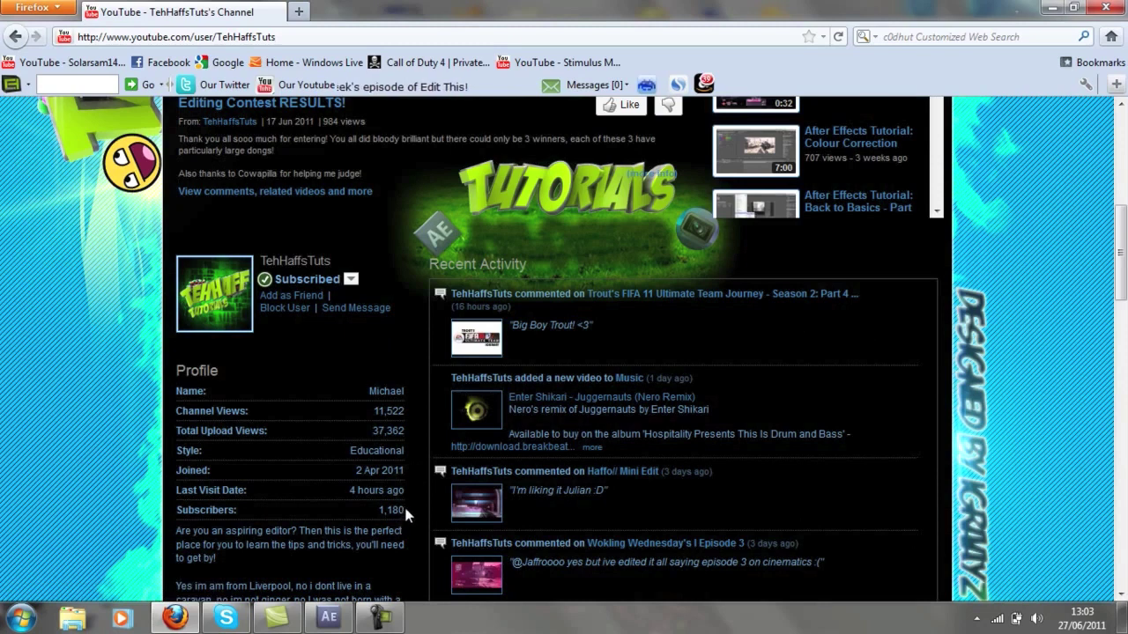
{"action": "scroll", "coordinate": [405, 504], "scroll_direction": "up", "scroll_amount": 10}
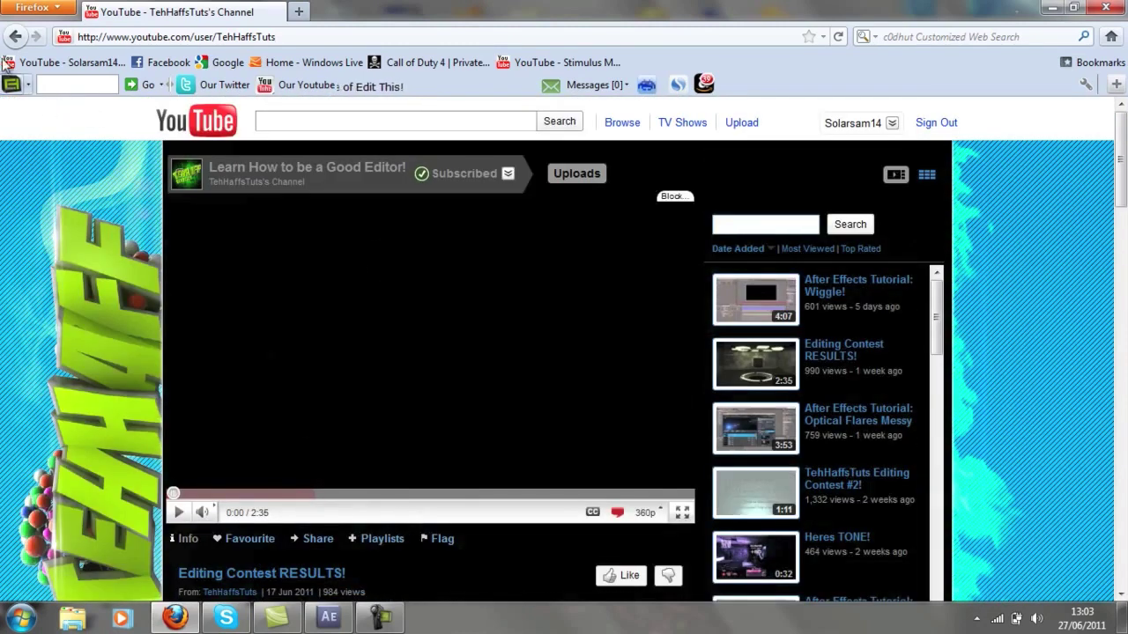
Go back to the previously viewed YouTube channel page and scroll through it.
{"action": "left_click", "coordinate": [13, 37]}
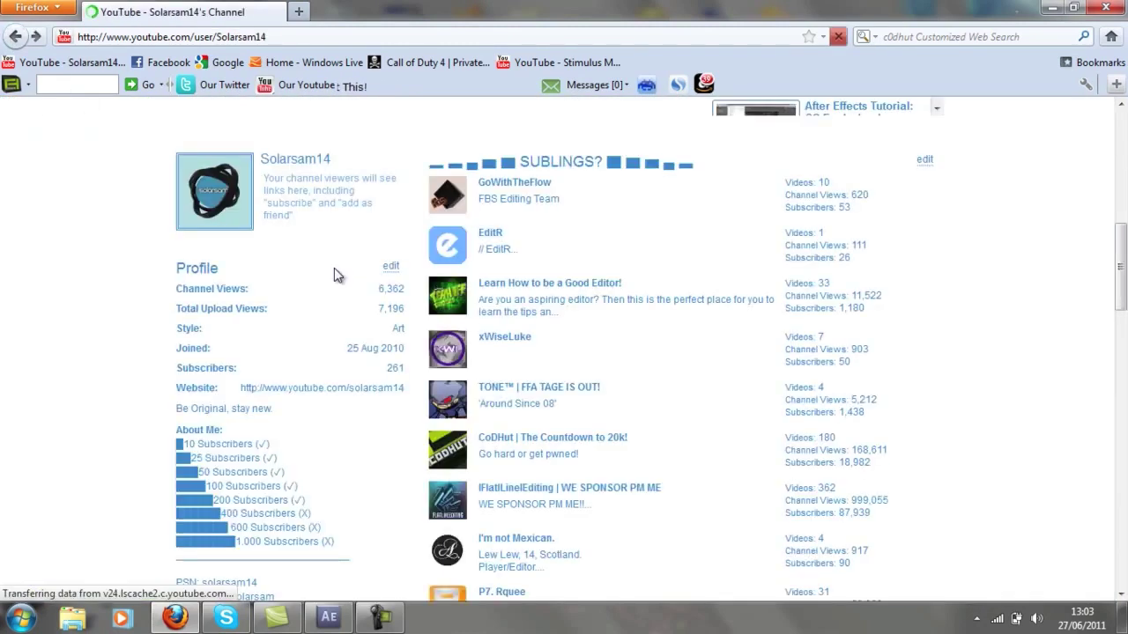
{"action": "scroll", "coordinate": [697, 261], "scroll_direction": "up", "scroll_amount": 4}
{"action": "scroll", "coordinate": [702, 267], "scroll_direction": "up", "scroll_amount": 5}
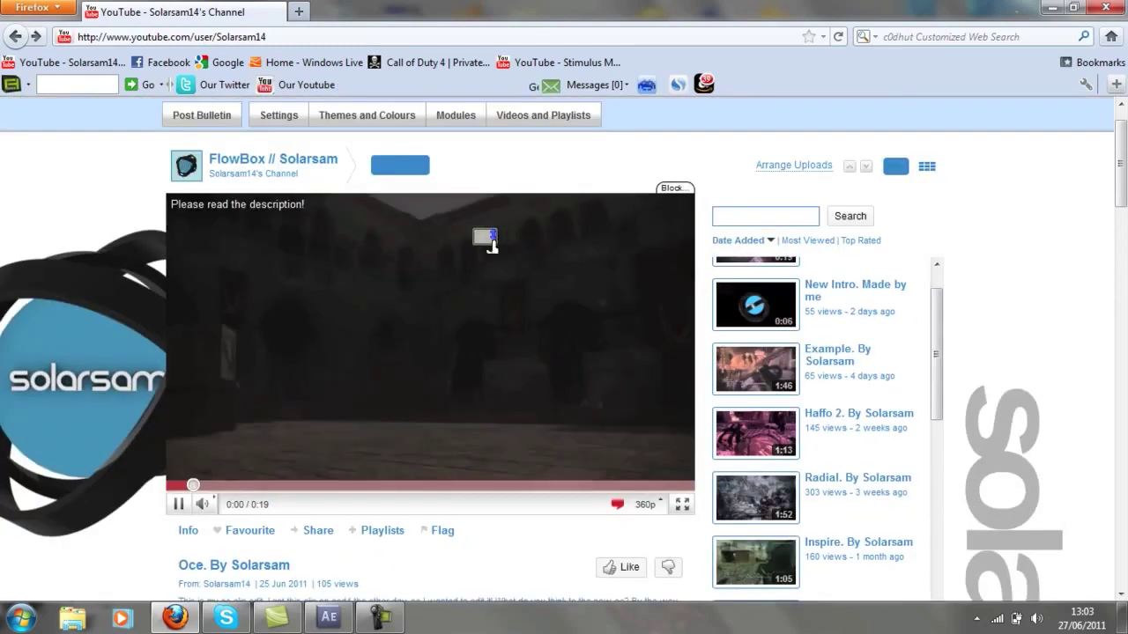
{"action": "scroll", "coordinate": [730, 458], "scroll_direction": "down", "scroll_amount": 3}
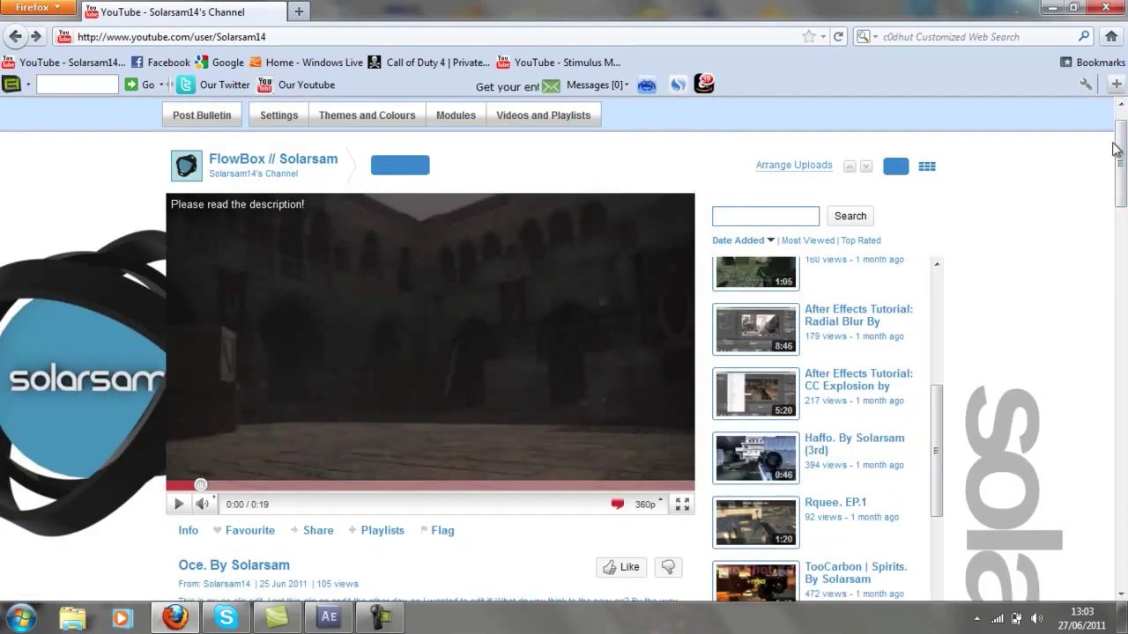
{"action": "scroll", "coordinate": [667, 224], "scroll_direction": "down", "scroll_amount": 7}
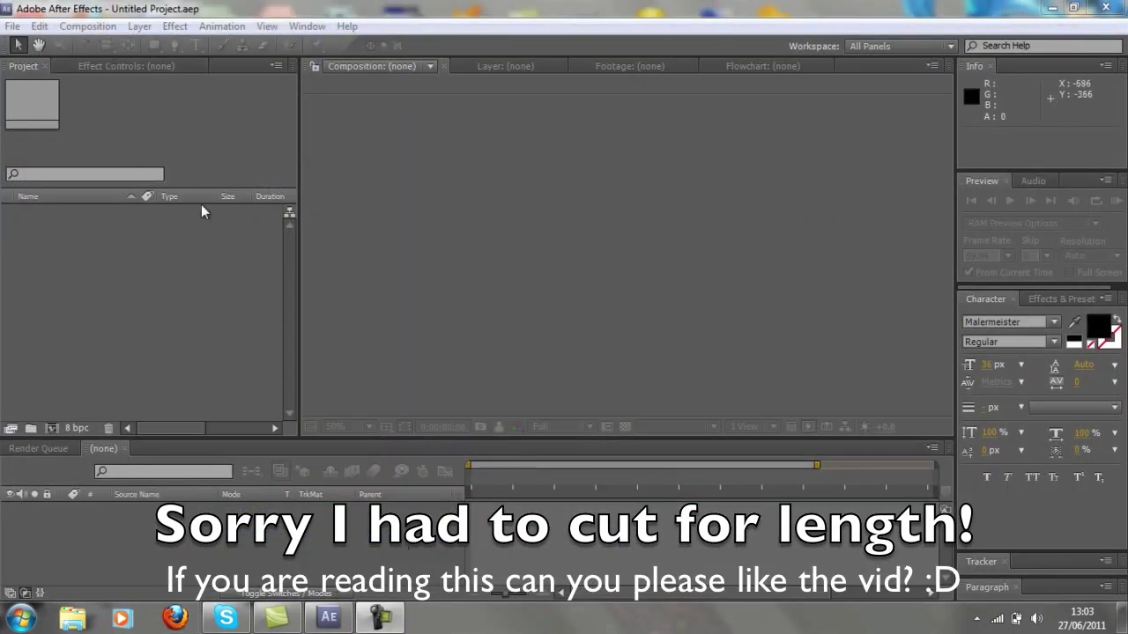
Create Comp 1 at 1280×720, 59.94 fps, with a duration of 0;01;15;24.
{"action": "left_click", "coordinate": [171, 118]}
{"action": "left_click", "coordinate": [109, 27]}
{"action": "left_click", "coordinate": [102, 43]}
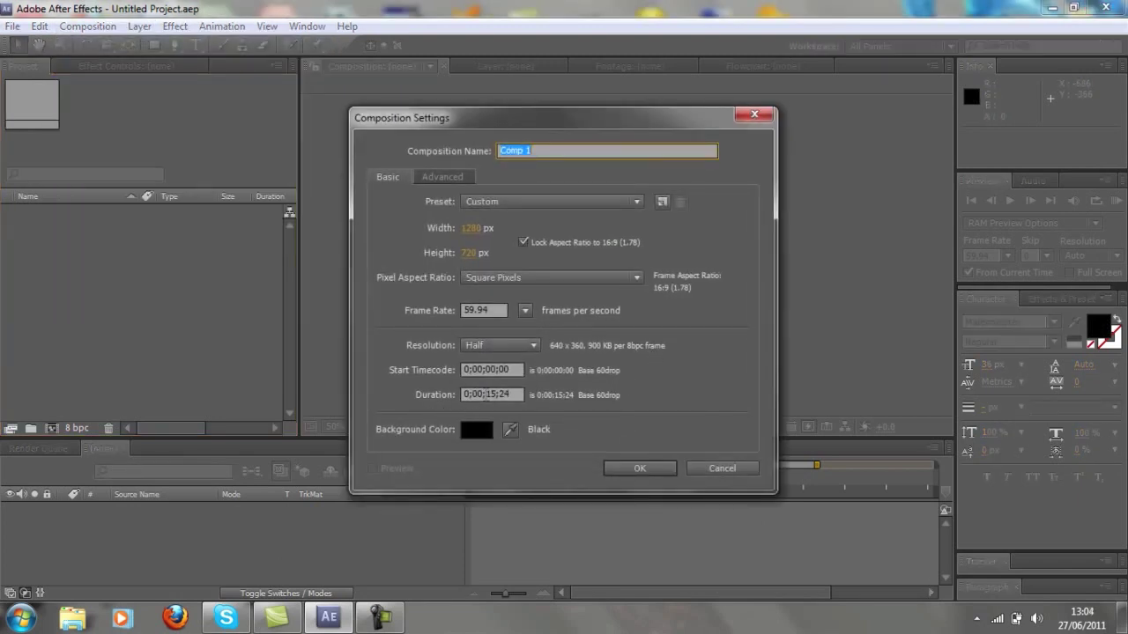
{"action": "left_click", "coordinate": [480, 394]}
{"action": "type", "text": "1"}
{"action": "key", "text": "Return"}
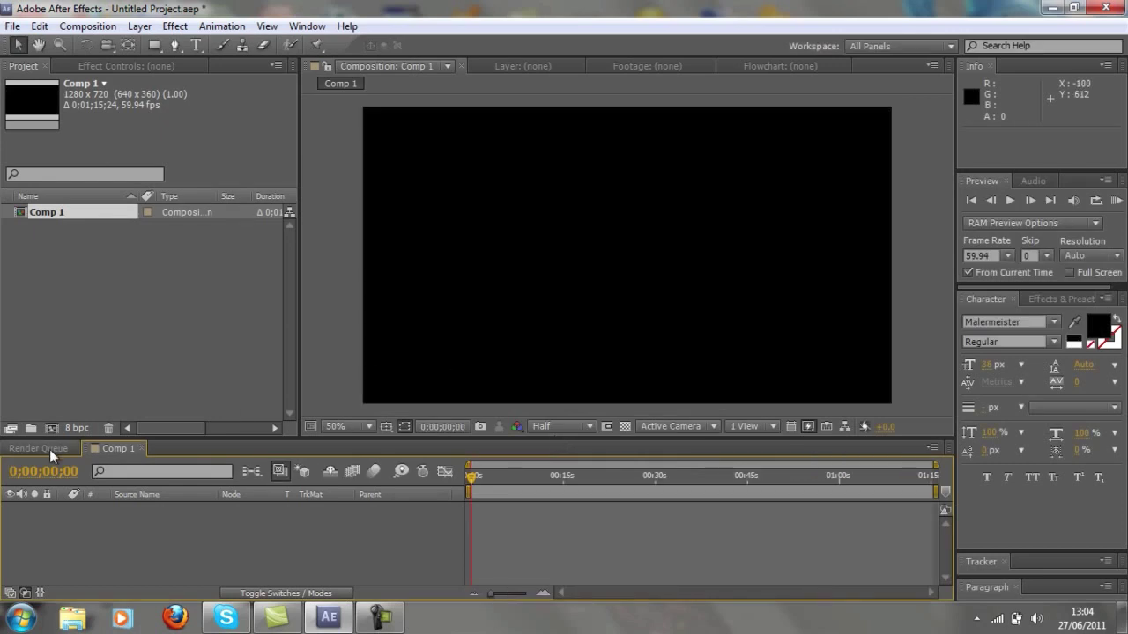
Start importing a single file through File > Import.
{"action": "left_click", "coordinate": [13, 27]}
{"action": "mouse_move", "coordinate": [236, 265]}
{"action": "left_click", "coordinate": [279, 264]}
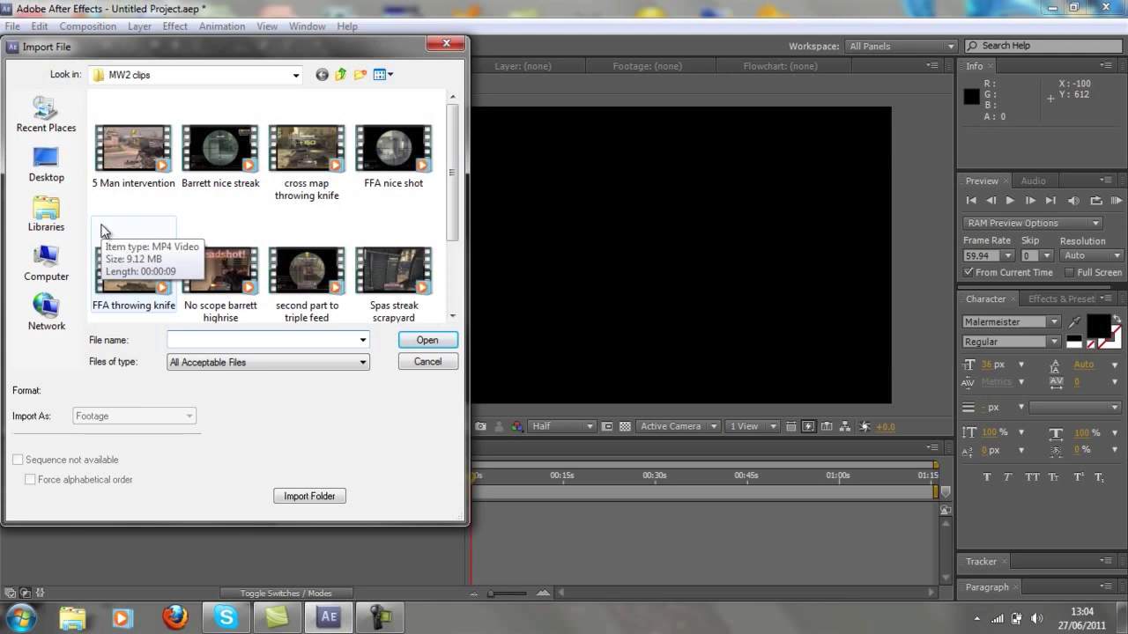
Import 20110610_183447.m2ts.mp4 from Libraries > Videos > Cinematics > Cinematic Pack.
{"action": "left_click", "coordinate": [46, 212]}
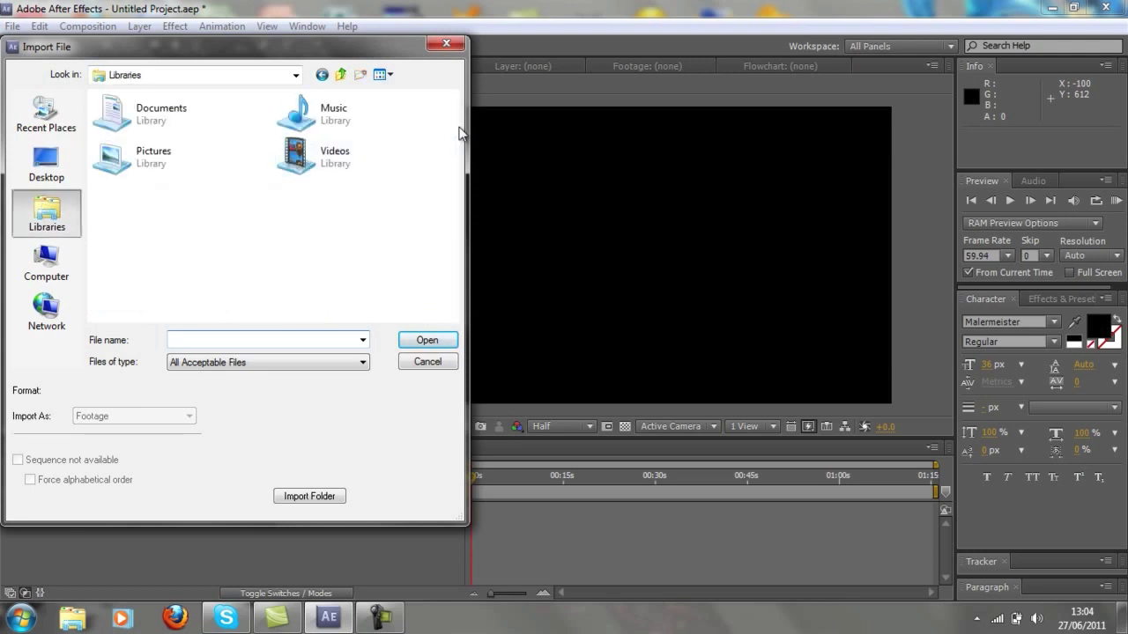
{"action": "double_click", "coordinate": [428, 164]}
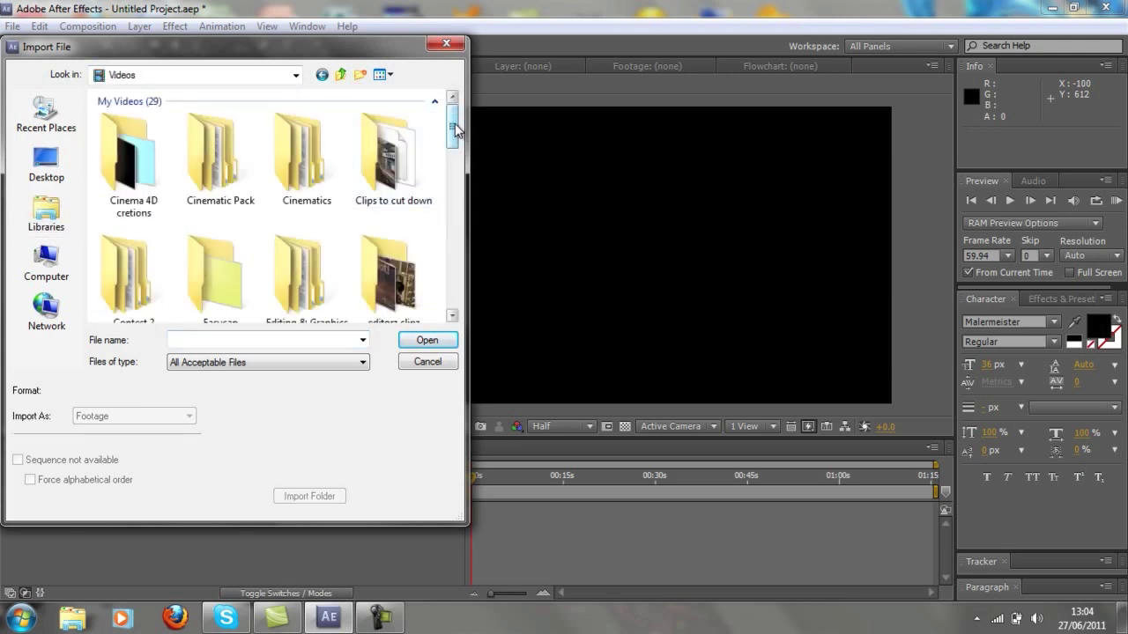
{"action": "double_click", "coordinate": [228, 167]}
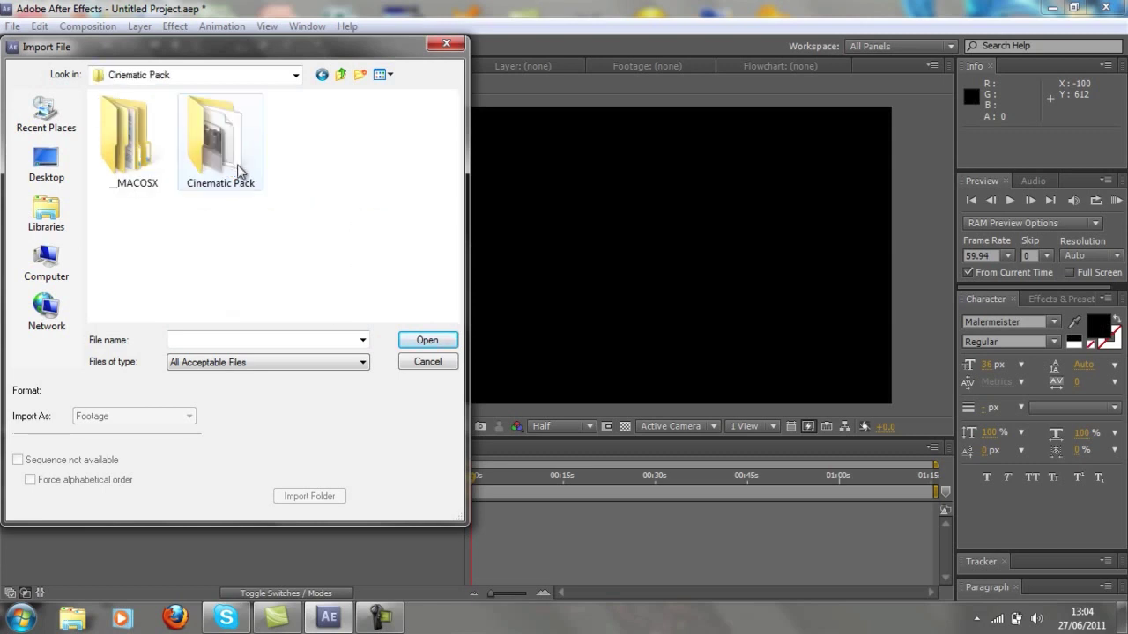
{"action": "double_click", "coordinate": [221, 165]}
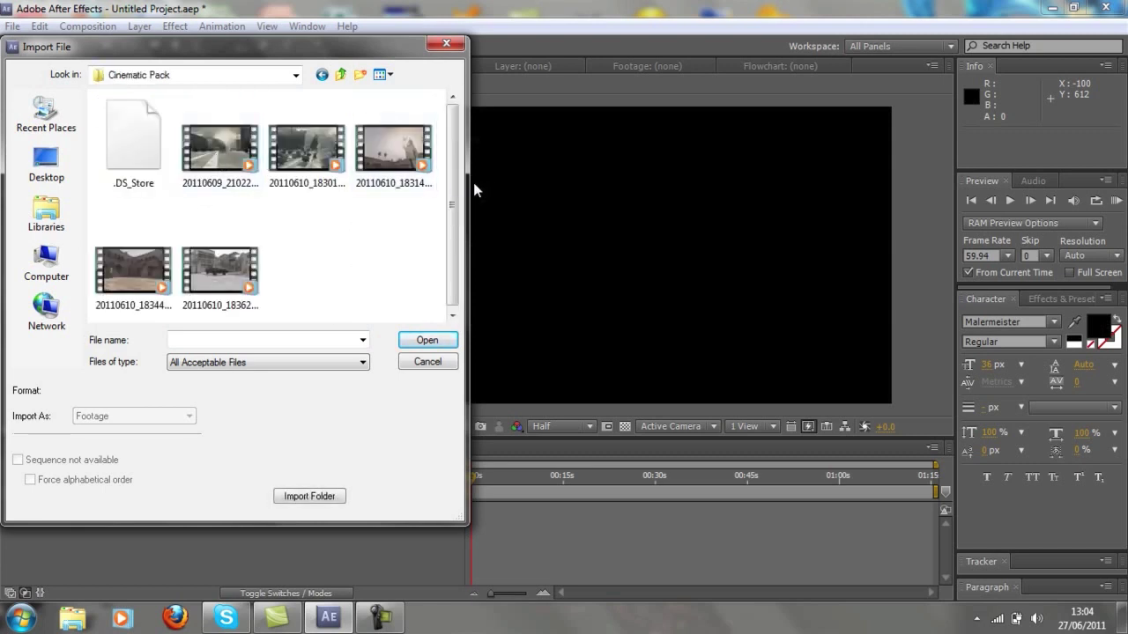
{"action": "left_click_drag", "start_coordinate": [454, 192], "coordinate": [453, 216]}
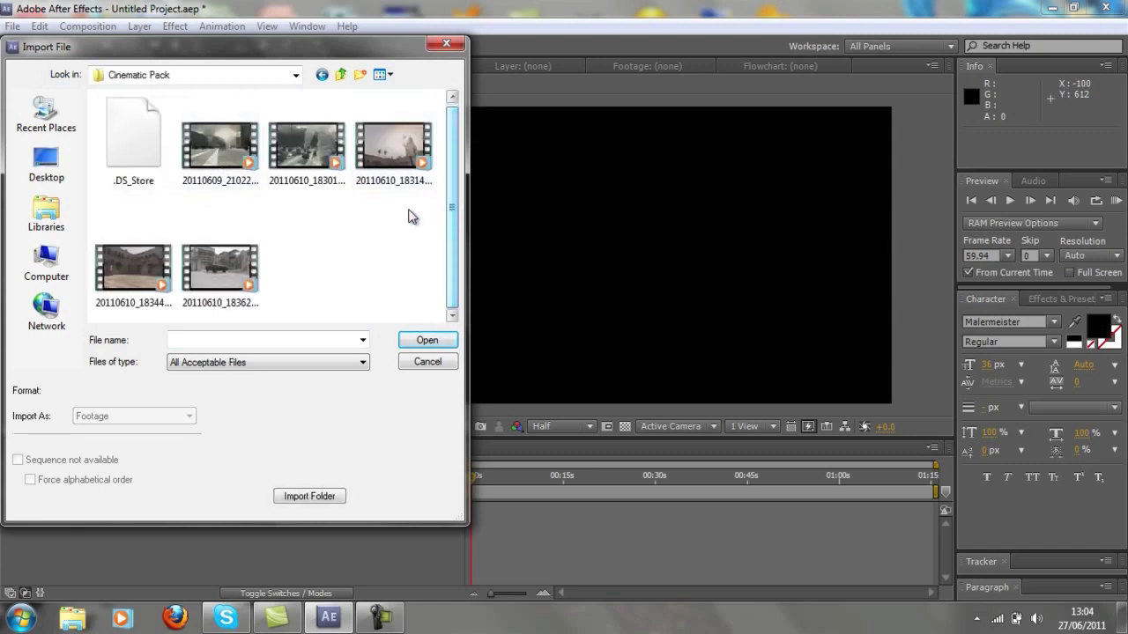
{"action": "double_click", "coordinate": [125, 294]}
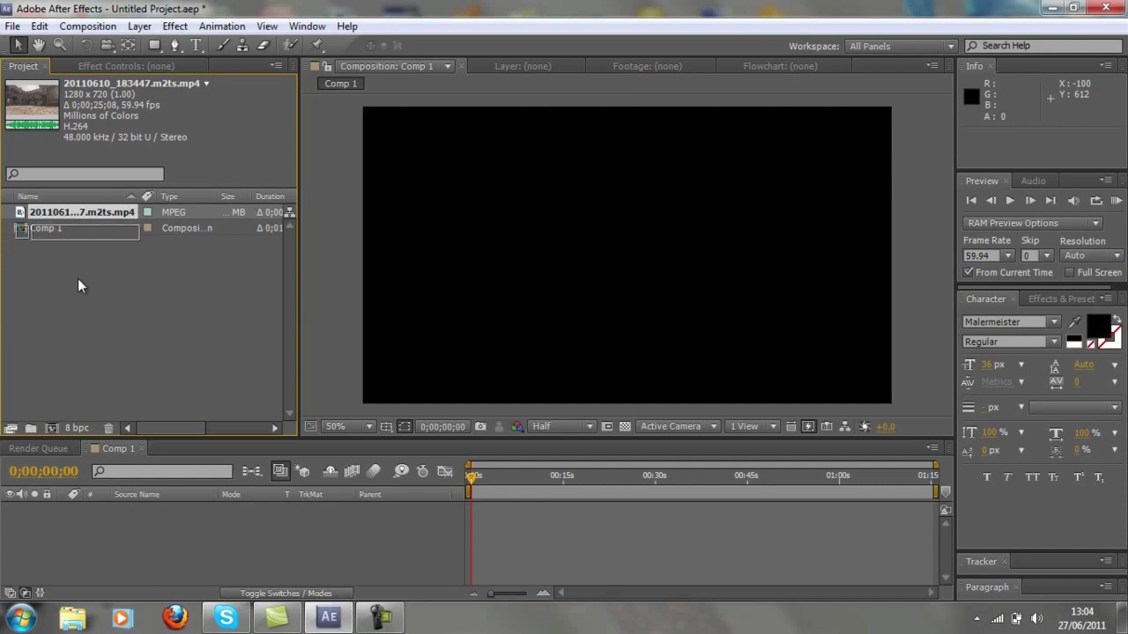
Place 20110610_183447.m2ts.mp4 in Comp 1, scaled to about 102% × 103%, and check it around 3 seconds.
{"action": "left_click_drag", "start_coordinate": [89, 327], "coordinate": [149, 518]}
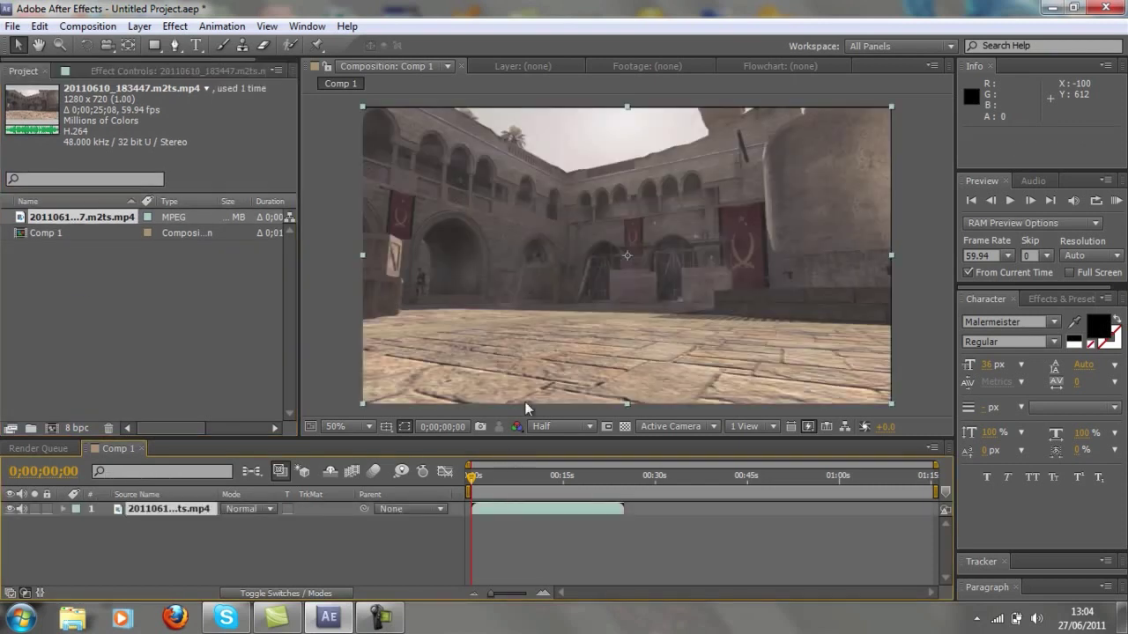
{"action": "left_click_drag", "start_coordinate": [890, 106], "coordinate": [896, 104]}
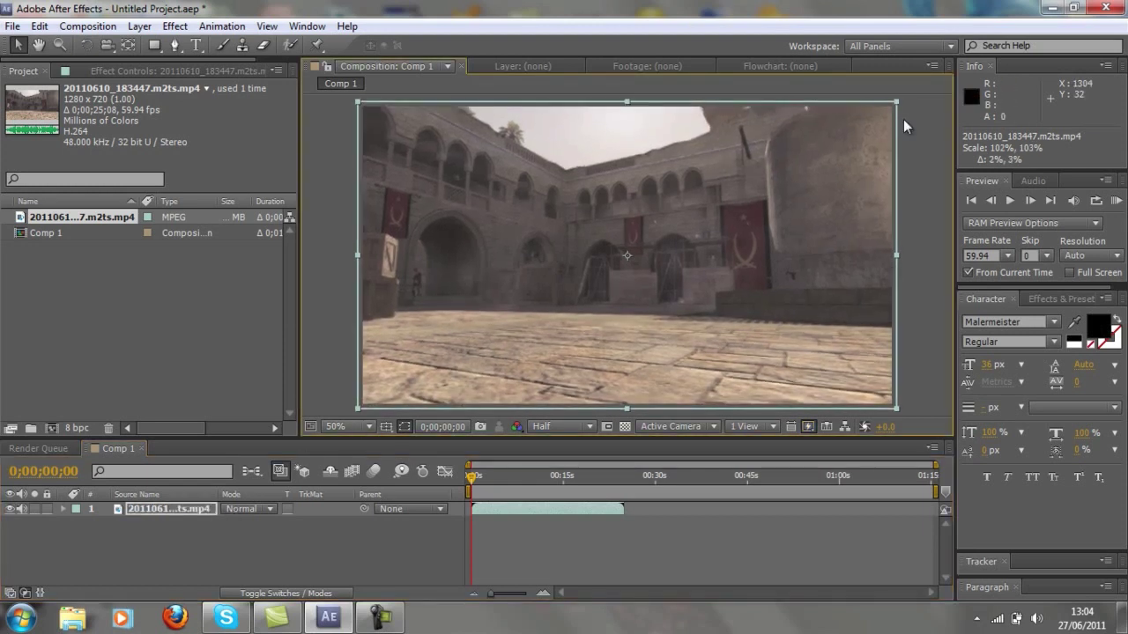
{"action": "left_click", "coordinate": [176, 509]}
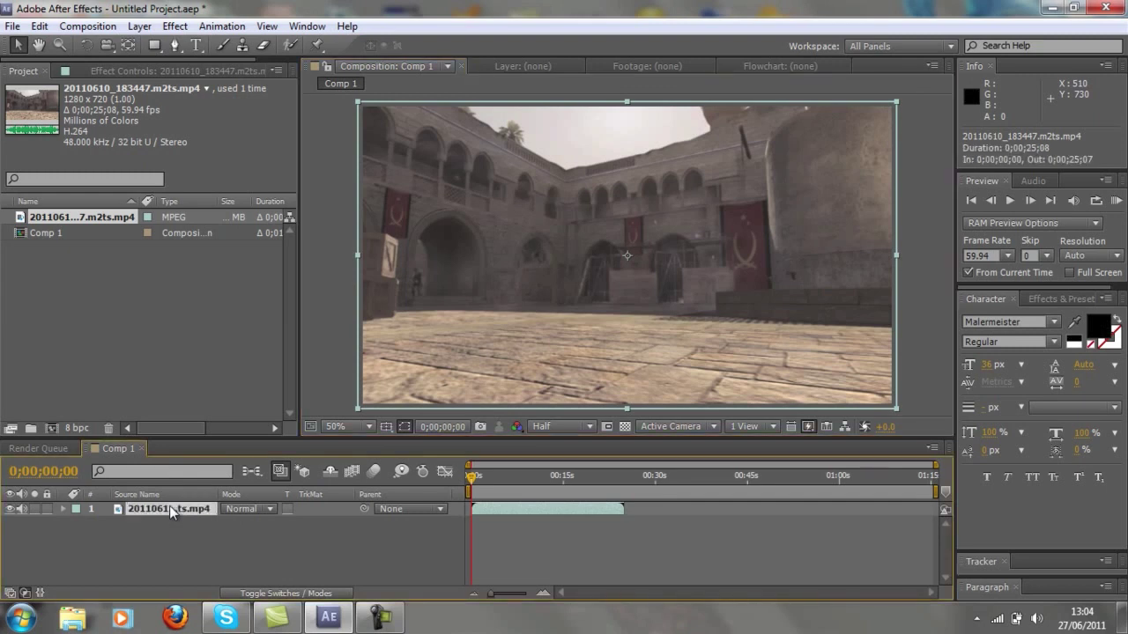
{"action": "mouse_move", "coordinate": [481, 477]}
{"action": "left_mouse_down"}
{"action": "mouse_move", "coordinate": [610, 469]}
{"action": "mouse_move", "coordinate": [489, 475]}
{"action": "left_mouse_up"}
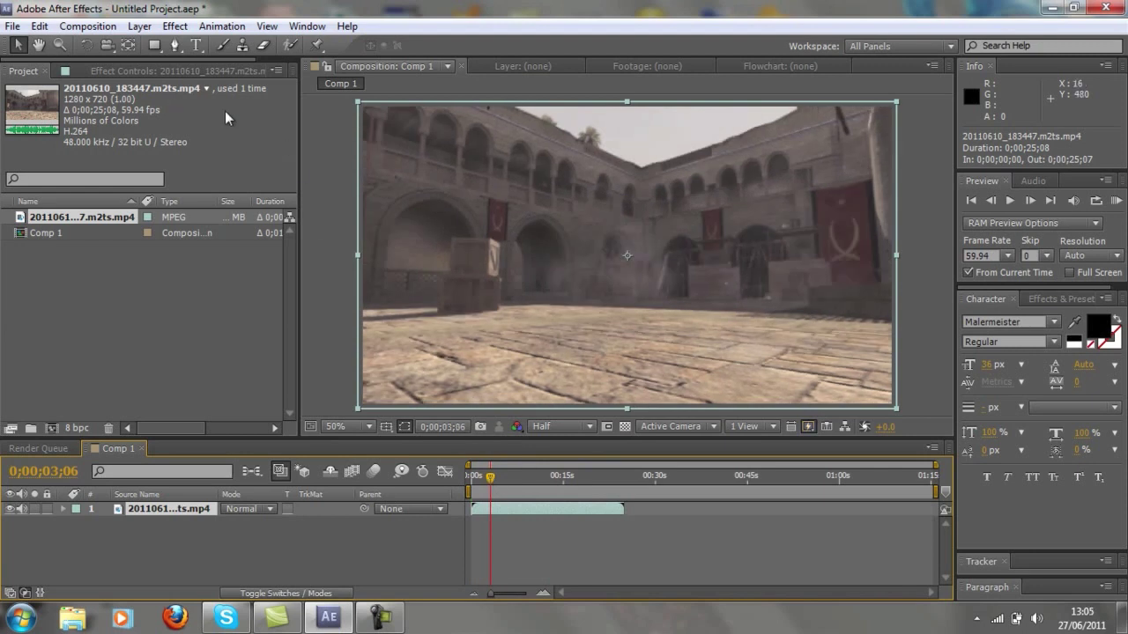
{"action": "left_click", "coordinate": [175, 27]}
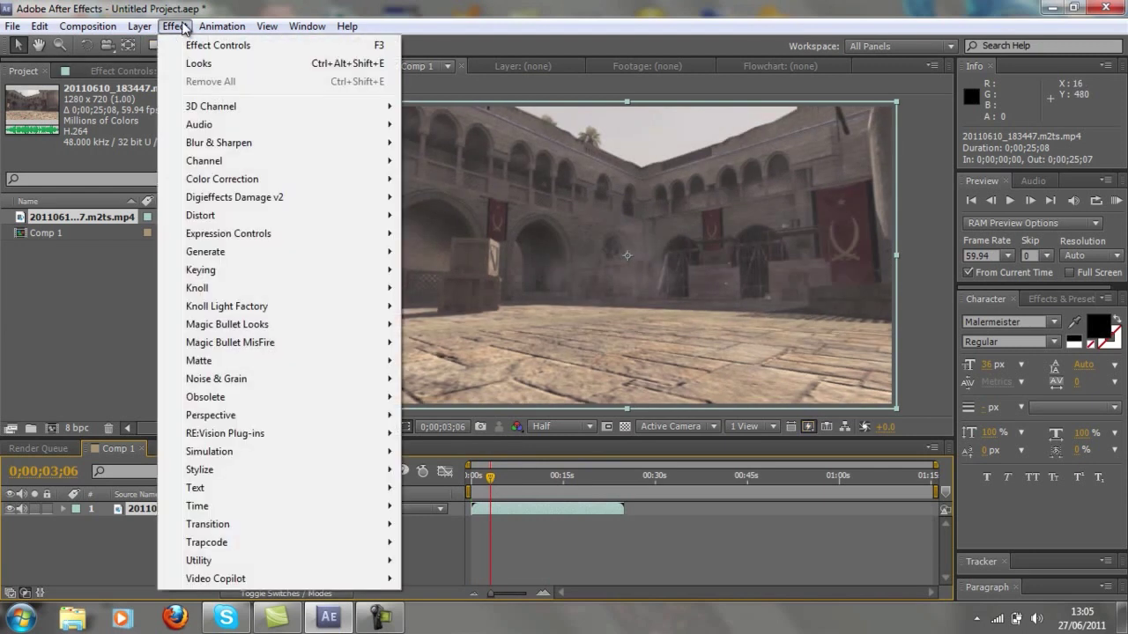
{"action": "mouse_move", "coordinate": [358, 450]}
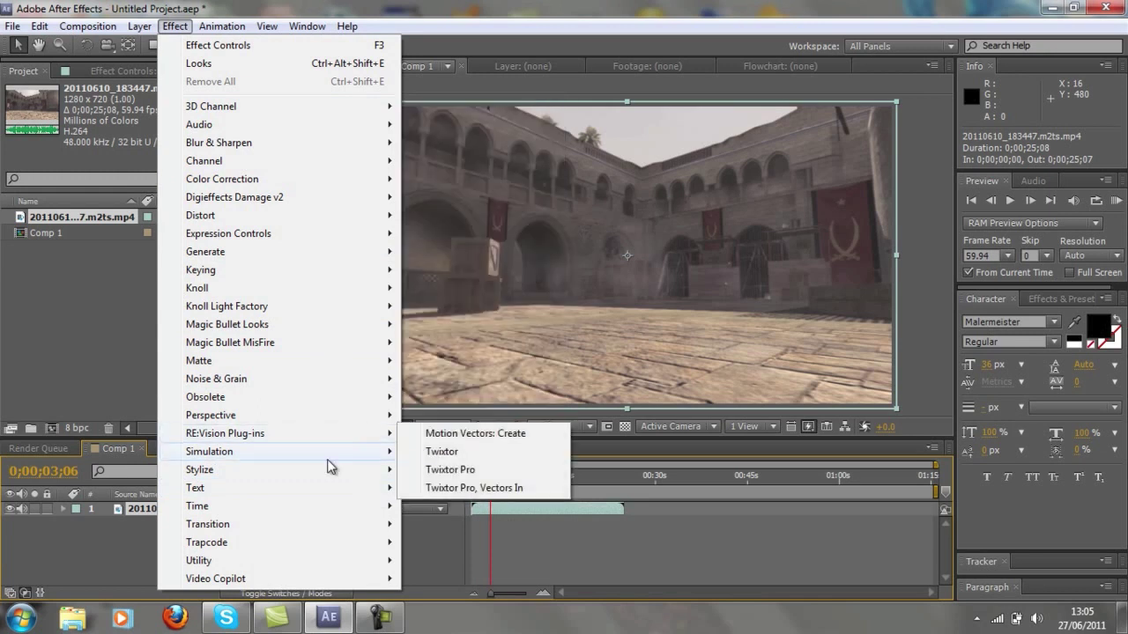
{"action": "mouse_move", "coordinate": [314, 541]}
{"action": "left_click", "coordinate": [415, 542]}
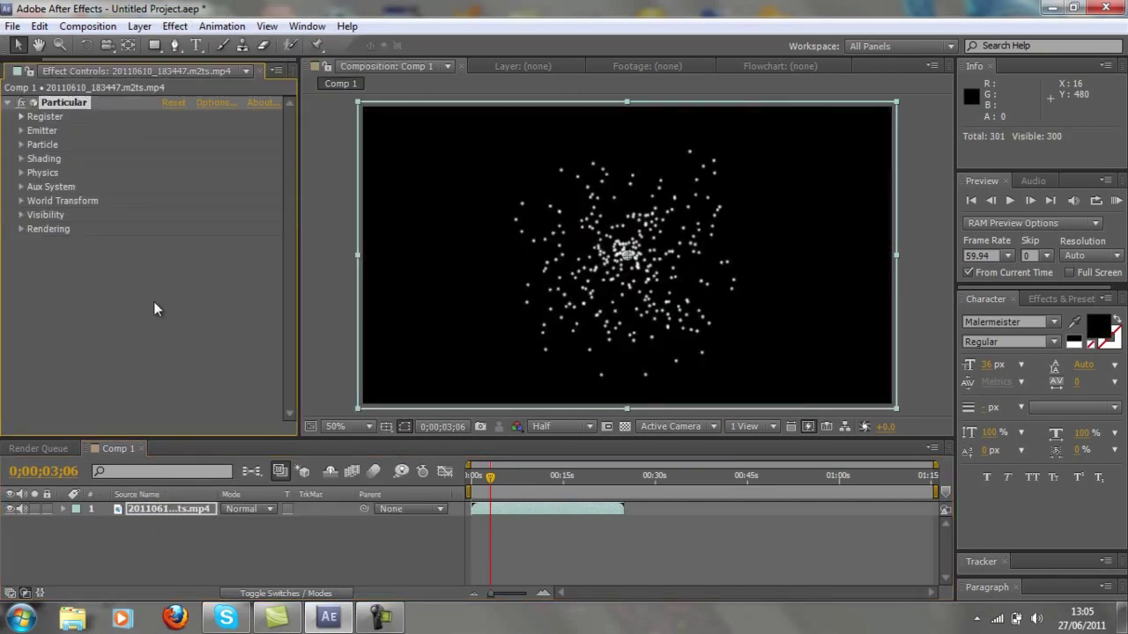
{"action": "key", "text": "ctrl+z"}
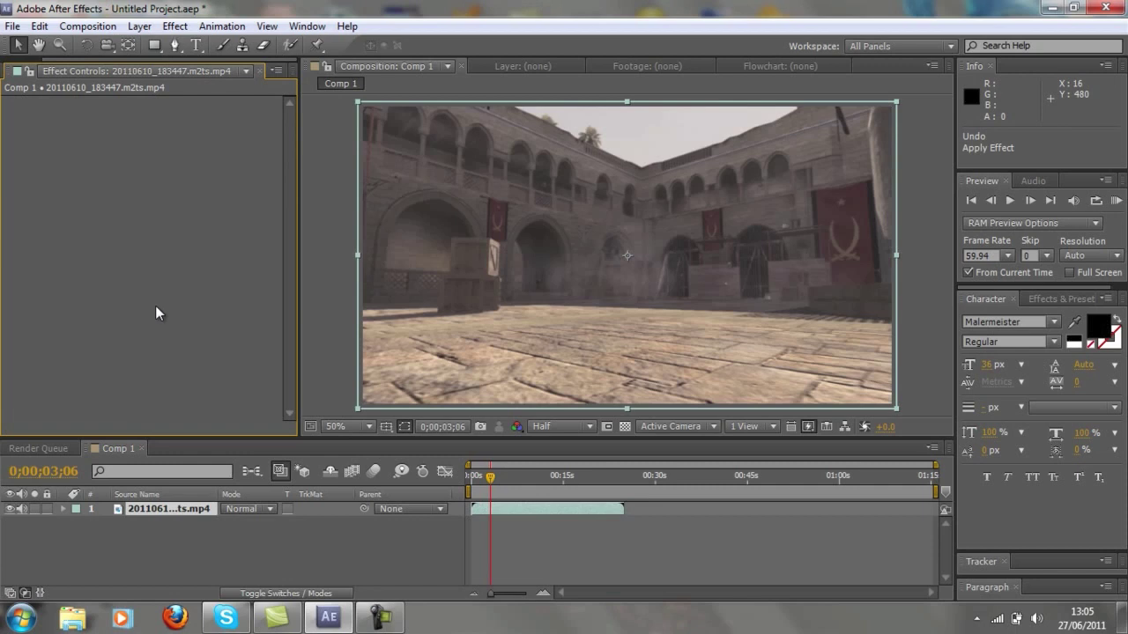
{"action": "left_click", "coordinate": [139, 25]}
Add a Black Solid 1 layer above the clip and apply Trapcode Particular to it.
{"action": "mouse_move", "coordinate": [176, 45]}
{"action": "left_click", "coordinate": [447, 63]}
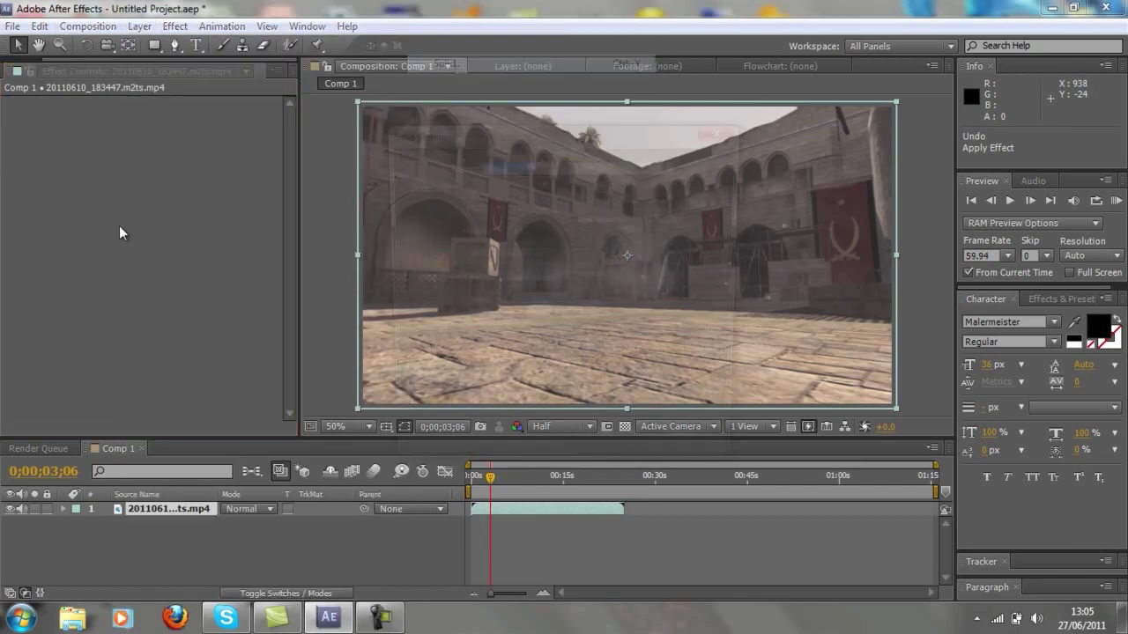
{"action": "left_click", "coordinate": [606, 454]}
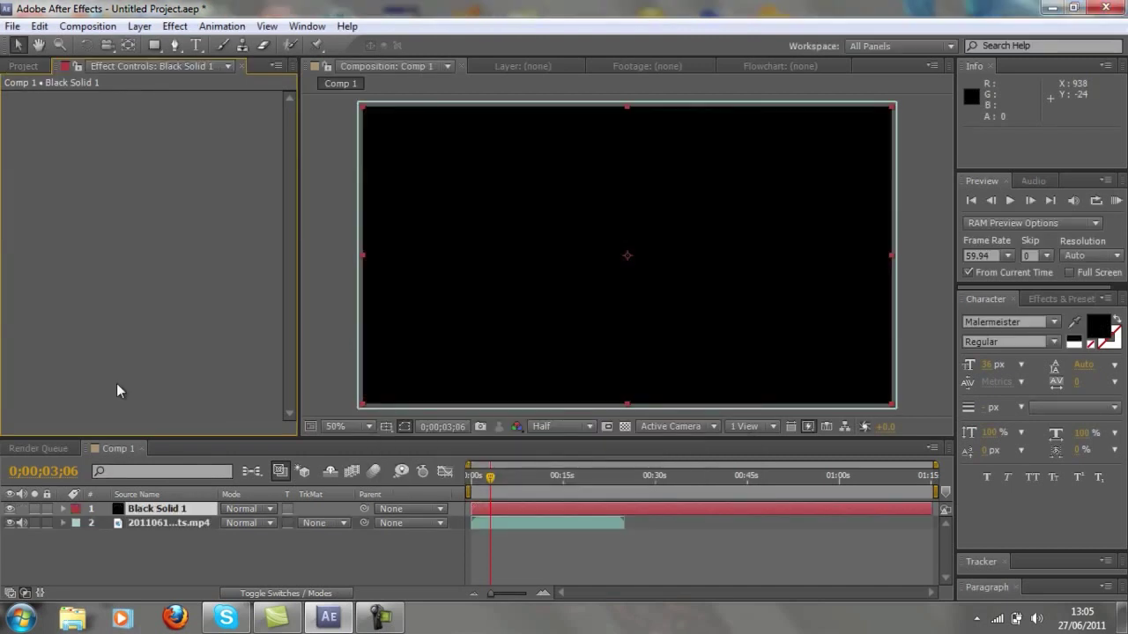
{"action": "left_click", "coordinate": [174, 25]}
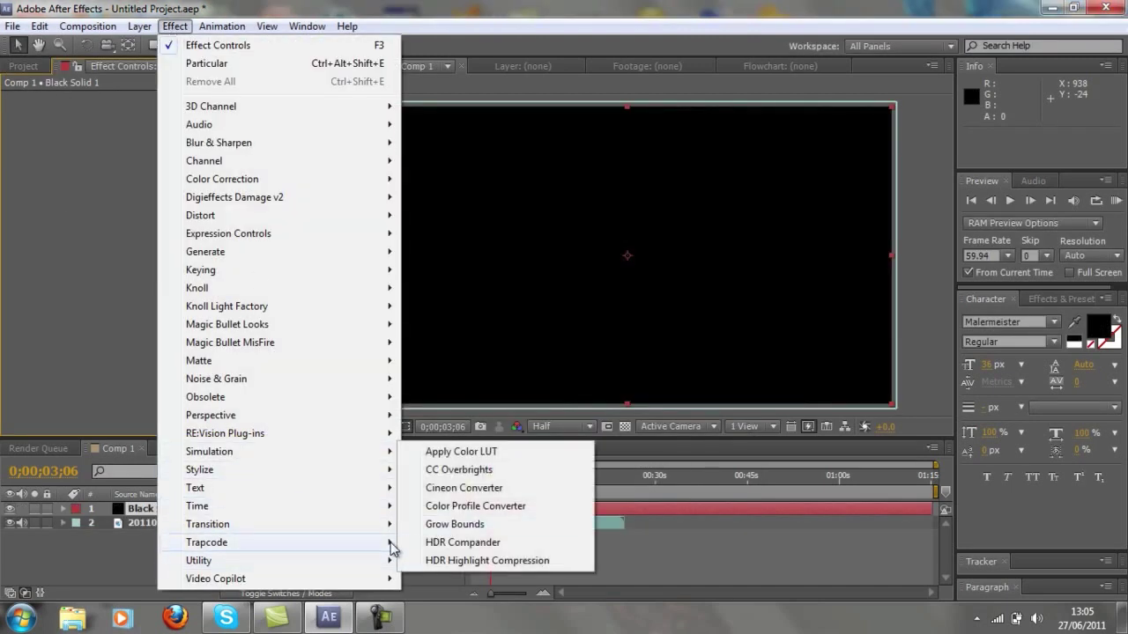
{"action": "mouse_move", "coordinate": [375, 547]}
{"action": "left_click", "coordinate": [437, 542]}
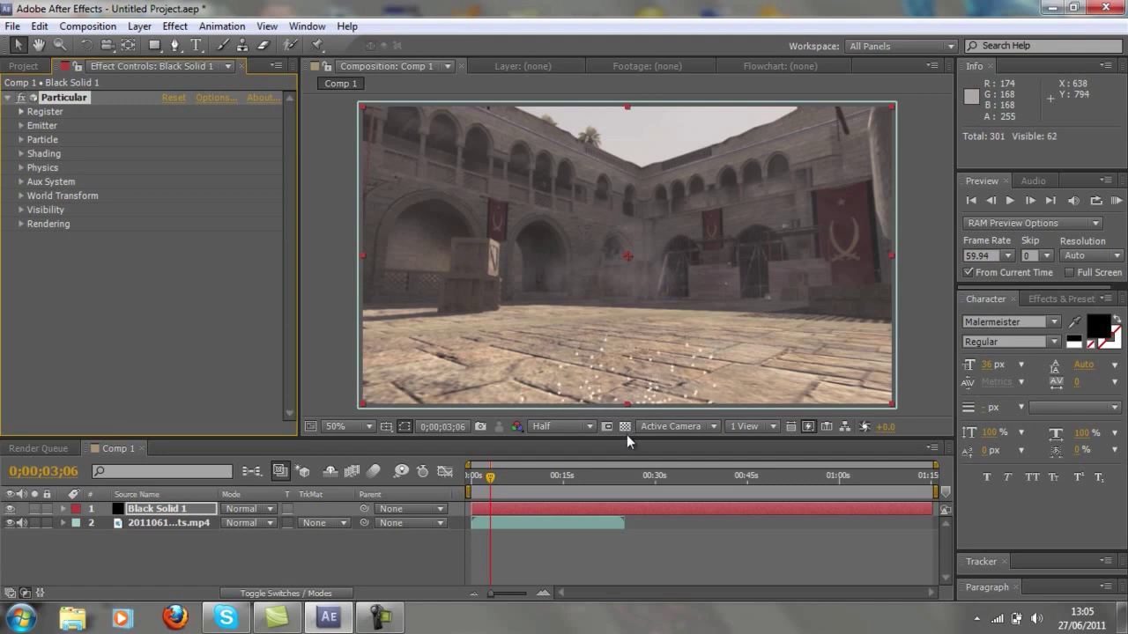
Set the emitter to 5 particles per second with a Box emitter type.
{"action": "left_click", "coordinate": [22, 126]}
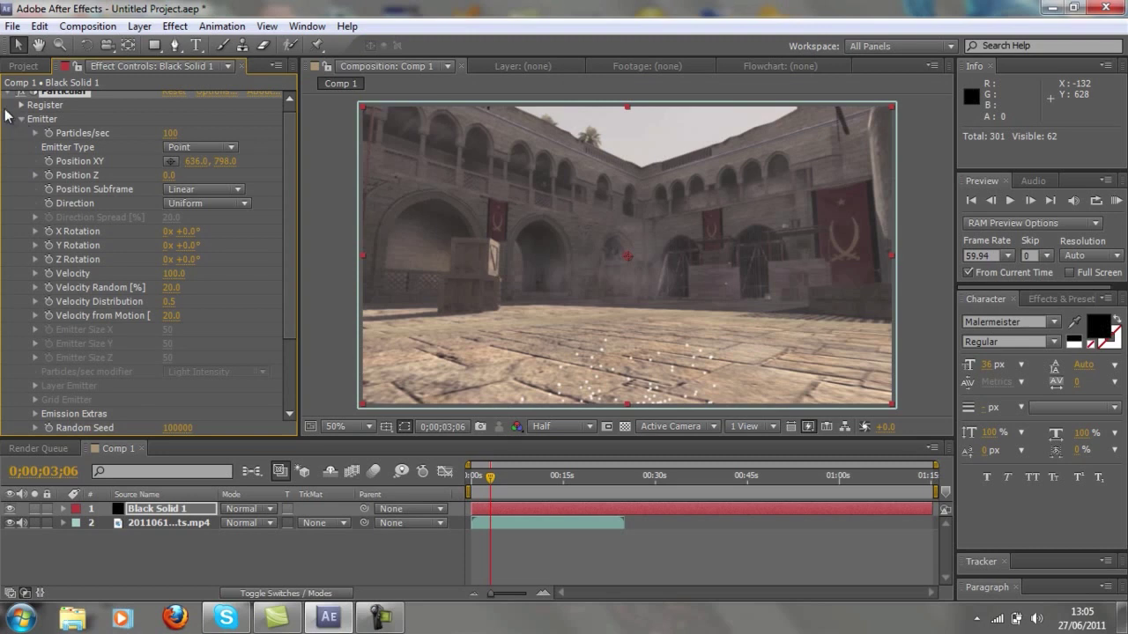
{"action": "left_click", "coordinate": [168, 133]}
{"action": "key", "text": "Return"}
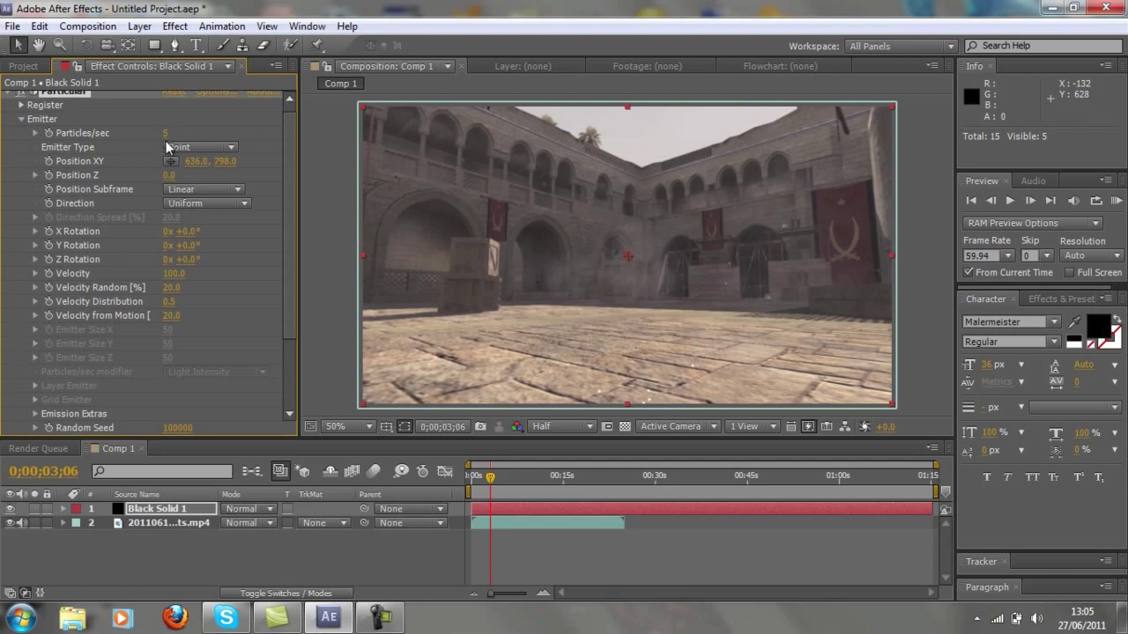
{"action": "left_click", "coordinate": [165, 135]}
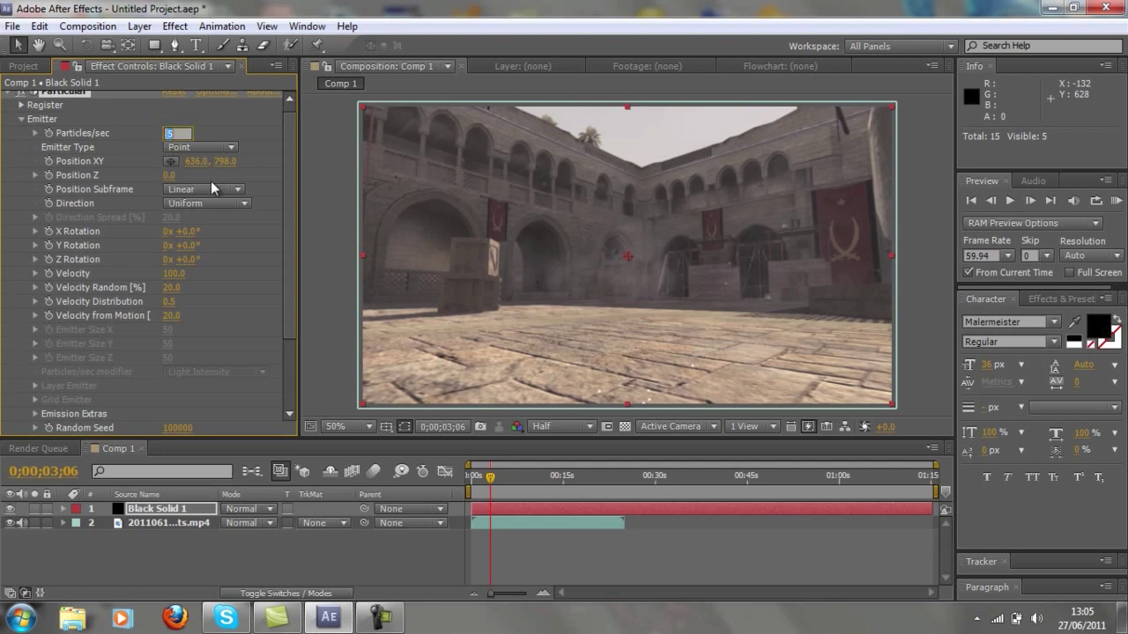
{"action": "left_click", "coordinate": [242, 132]}
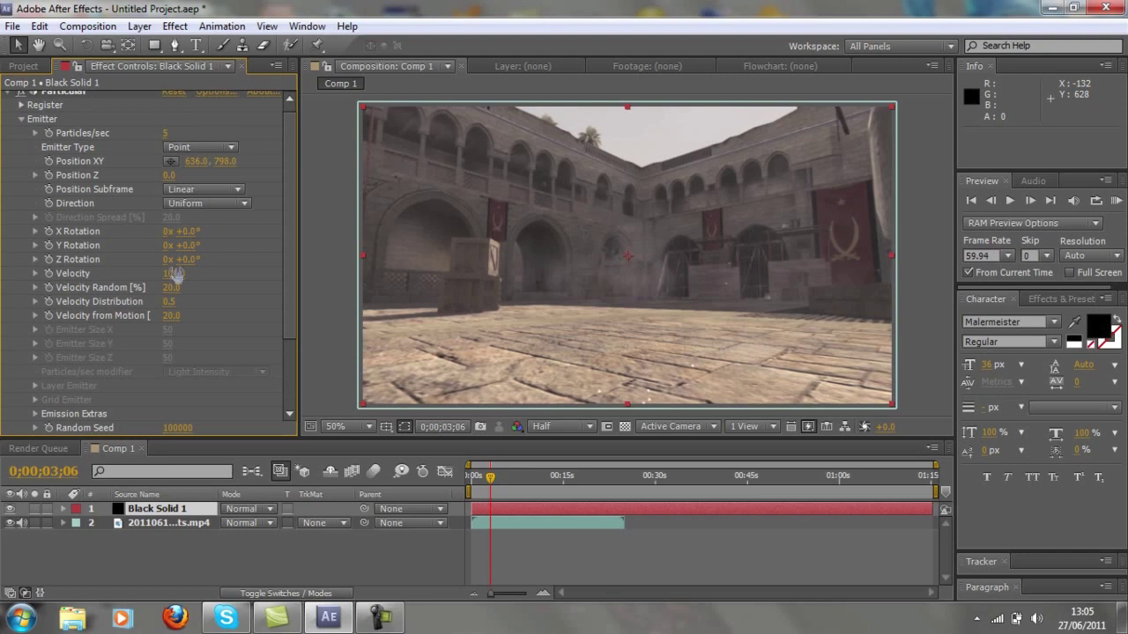
{"action": "left_click", "coordinate": [182, 146]}
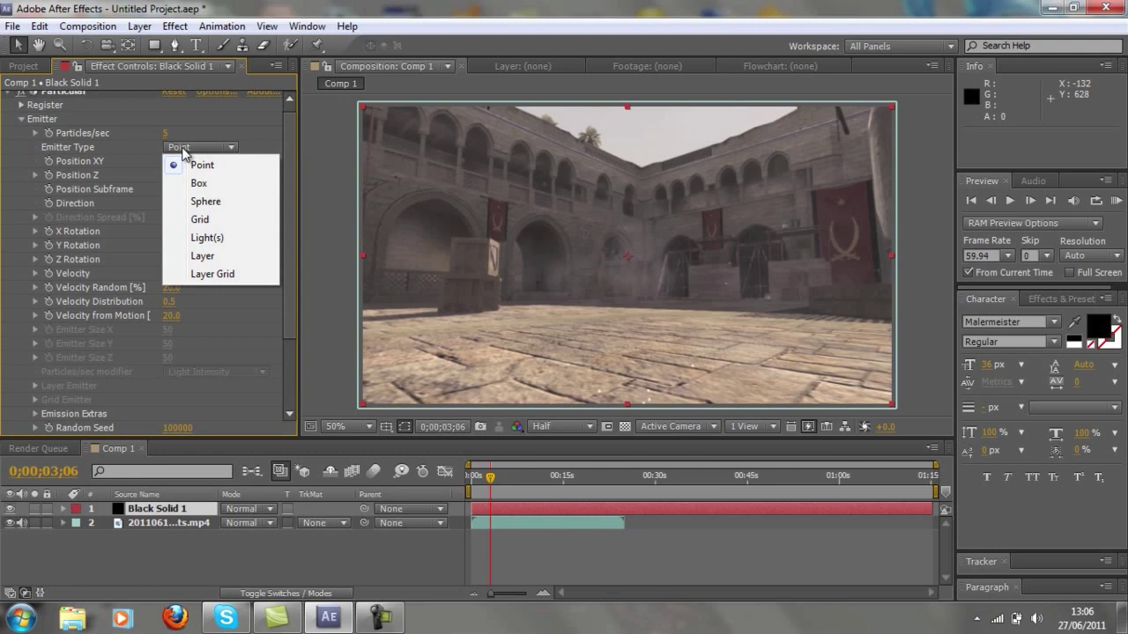
{"action": "left_click", "coordinate": [180, 183]}
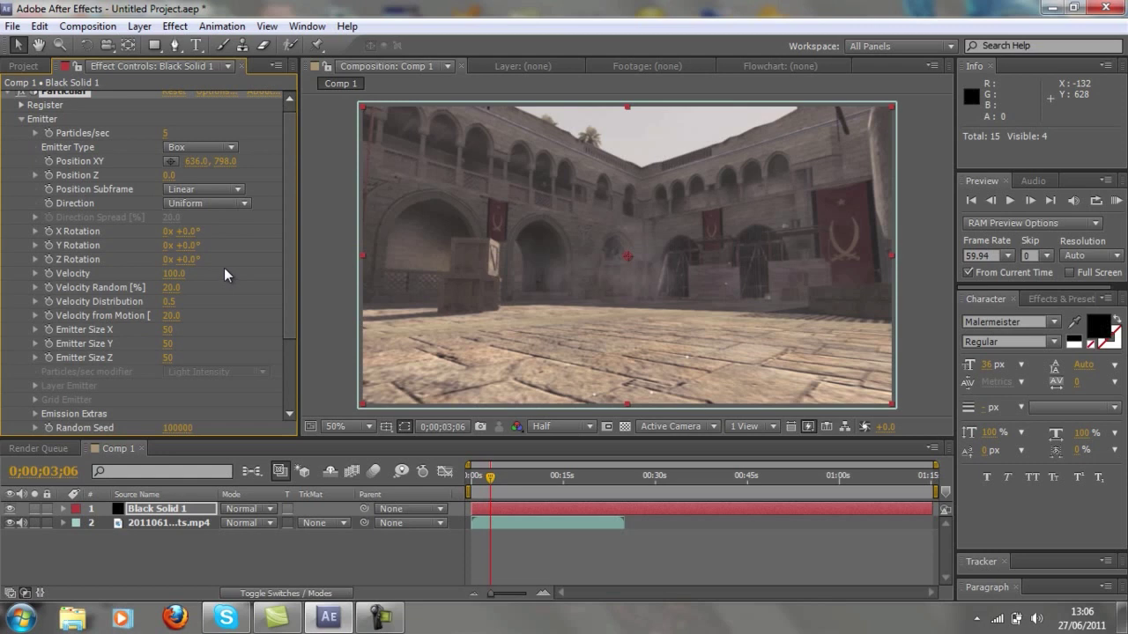
Size the box emitter to X 1200, Y 500, Z 2000.
{"action": "left_click", "coordinate": [167, 330]}
{"action": "type", "text": "1200"}
{"action": "key", "text": "Return"}
{"action": "left_click", "coordinate": [168, 344]}
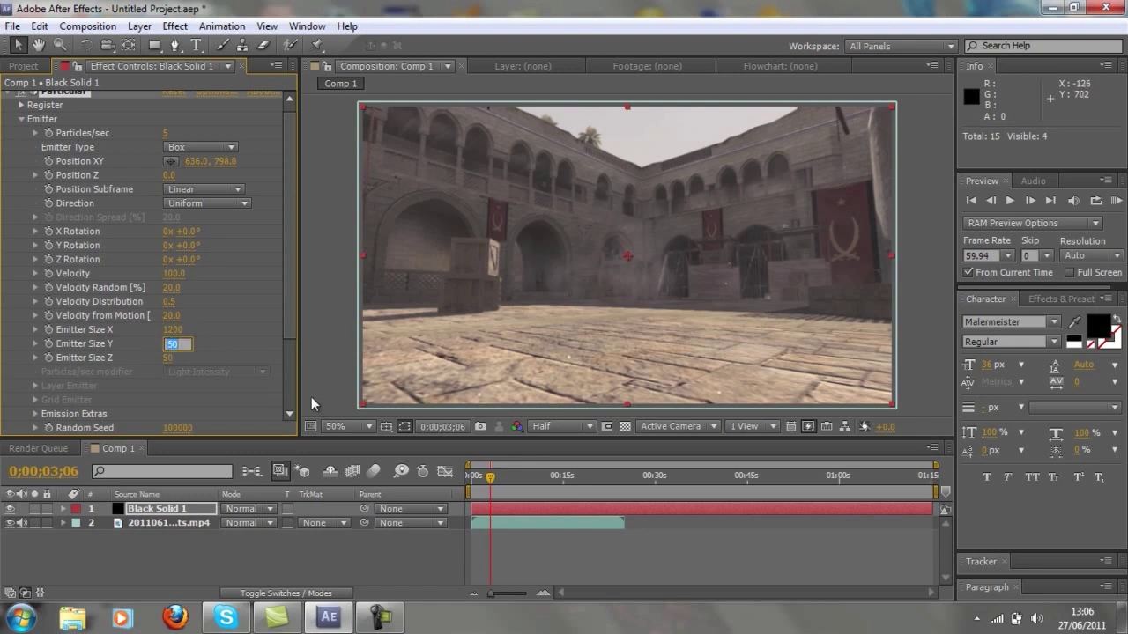
{"action": "type", "text": "500"}
{"action": "left_click", "coordinate": [168, 358]}
{"action": "type", "text": "2000"}
{"action": "key", "text": "Return"}
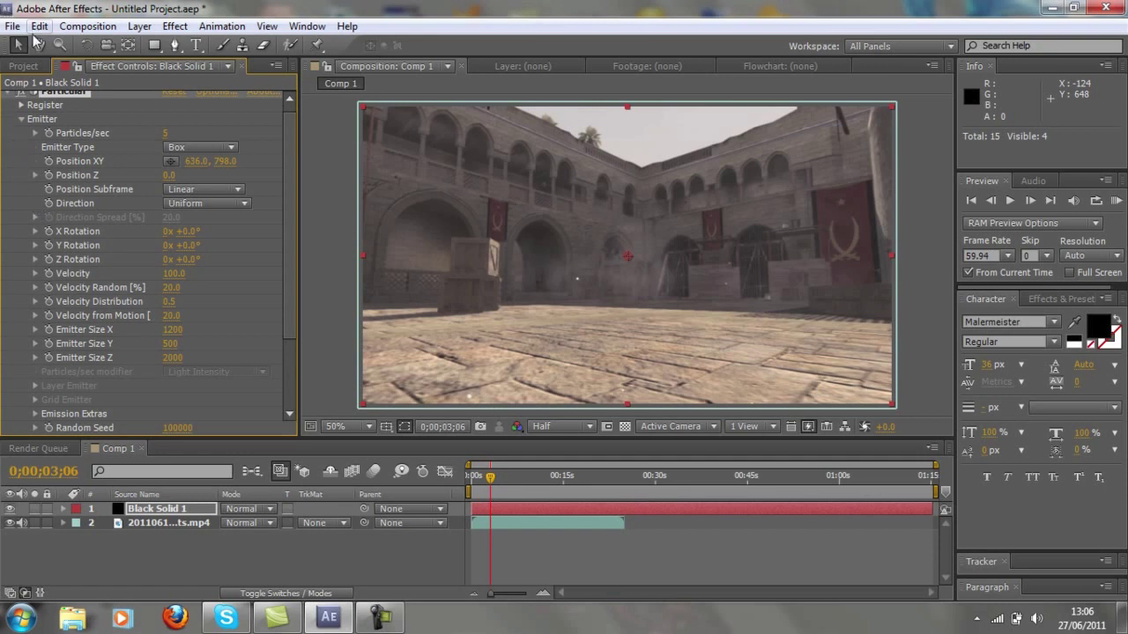
Give the particles a Life of 8 seconds and a Life Random of 68%.
{"action": "left_click", "coordinate": [21, 118]}
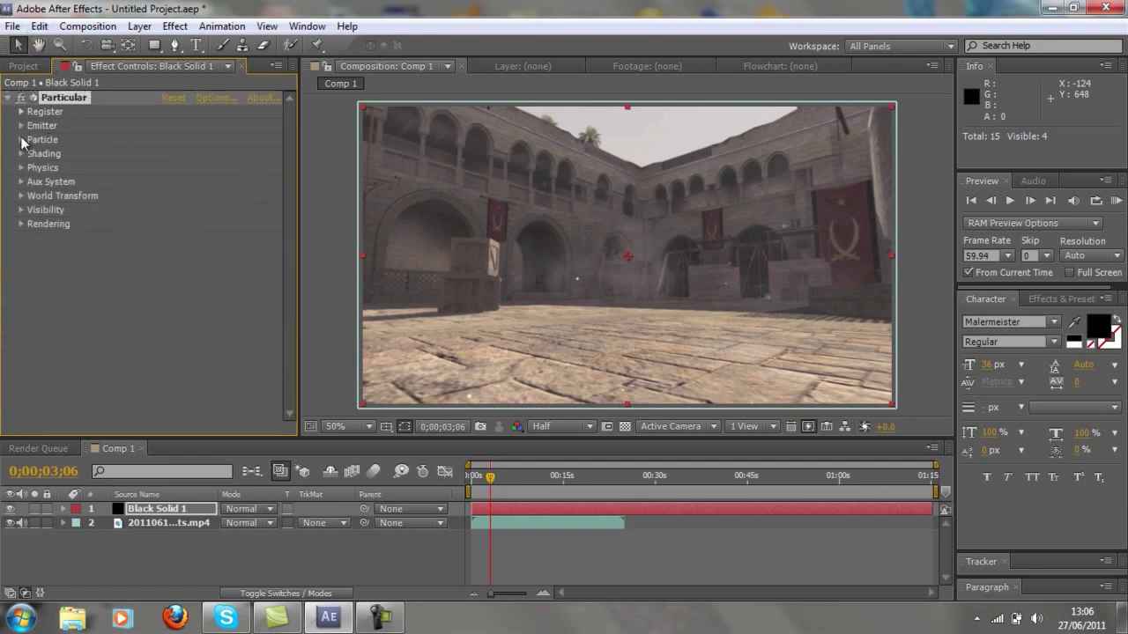
{"action": "left_click", "coordinate": [21, 139]}
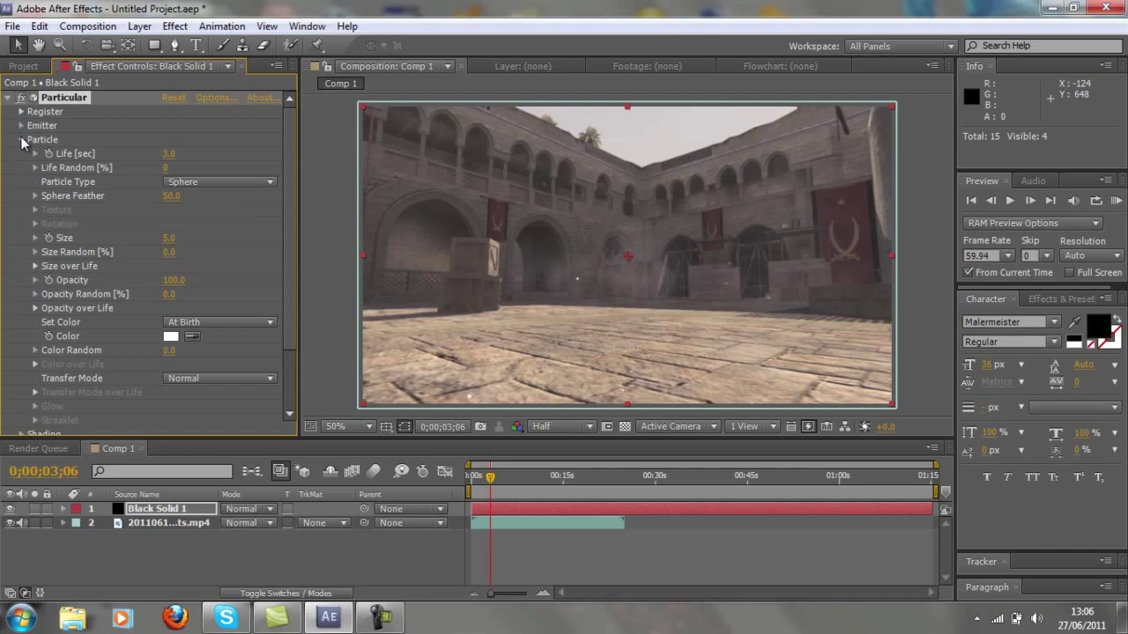
{"action": "left_click", "coordinate": [167, 153]}
{"action": "type", "text": "8"}
{"action": "key", "text": "Return"}
{"action": "left_click", "coordinate": [166, 167]}
{"action": "left_click", "coordinate": [213, 165]}
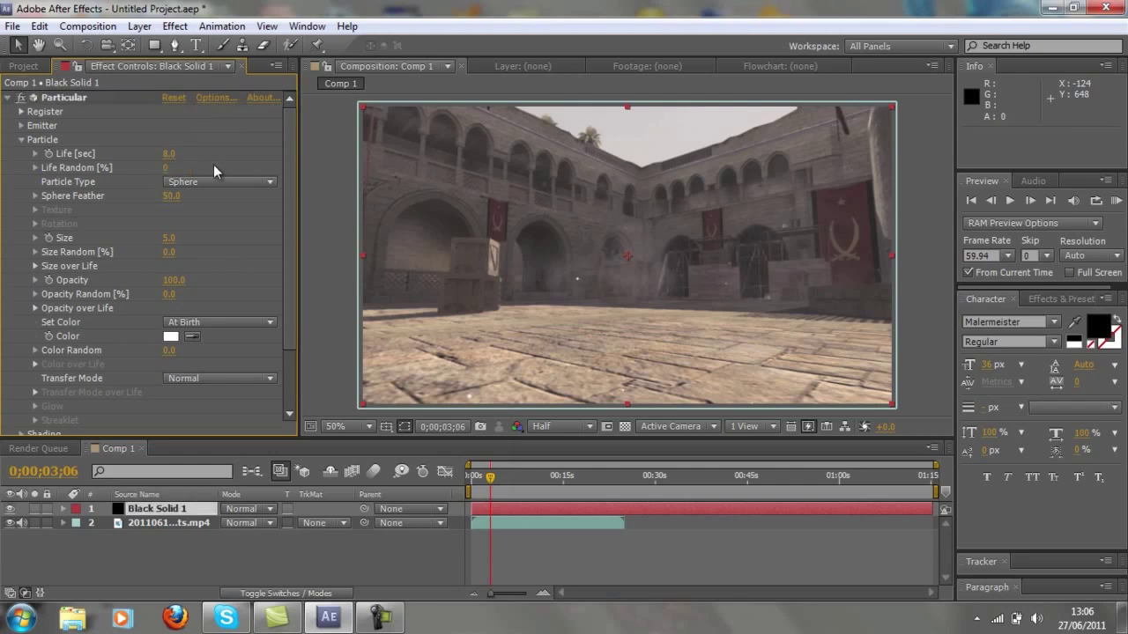
{"action": "left_click_drag", "start_coordinate": [167, 168], "coordinate": [216, 167]}
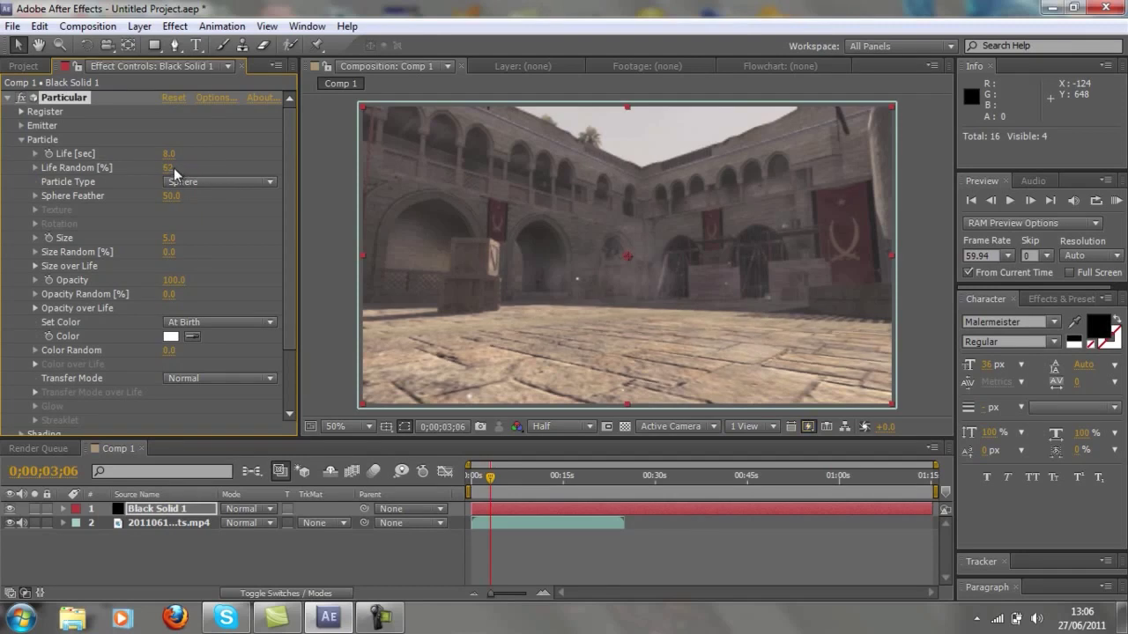
{"action": "left_click", "coordinate": [179, 167]}
{"action": "type", "text": "62"}
{"action": "key", "text": "Return"}
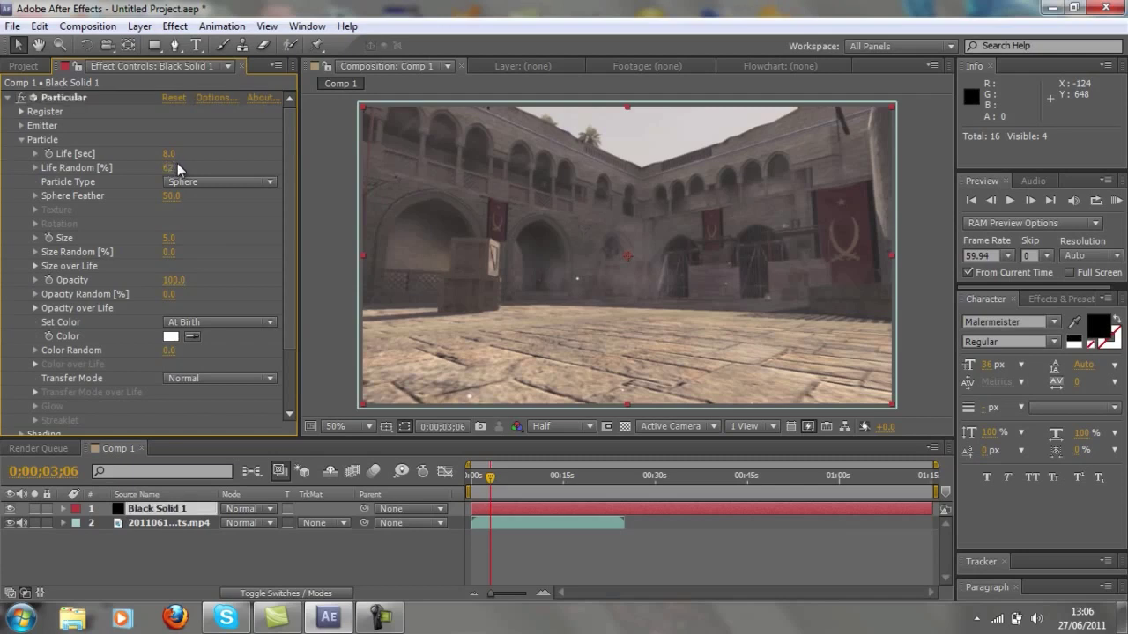
{"action": "key", "text": "BackSpace"}
{"action": "type", "text": "0"}
{"action": "key", "text": "Return"}
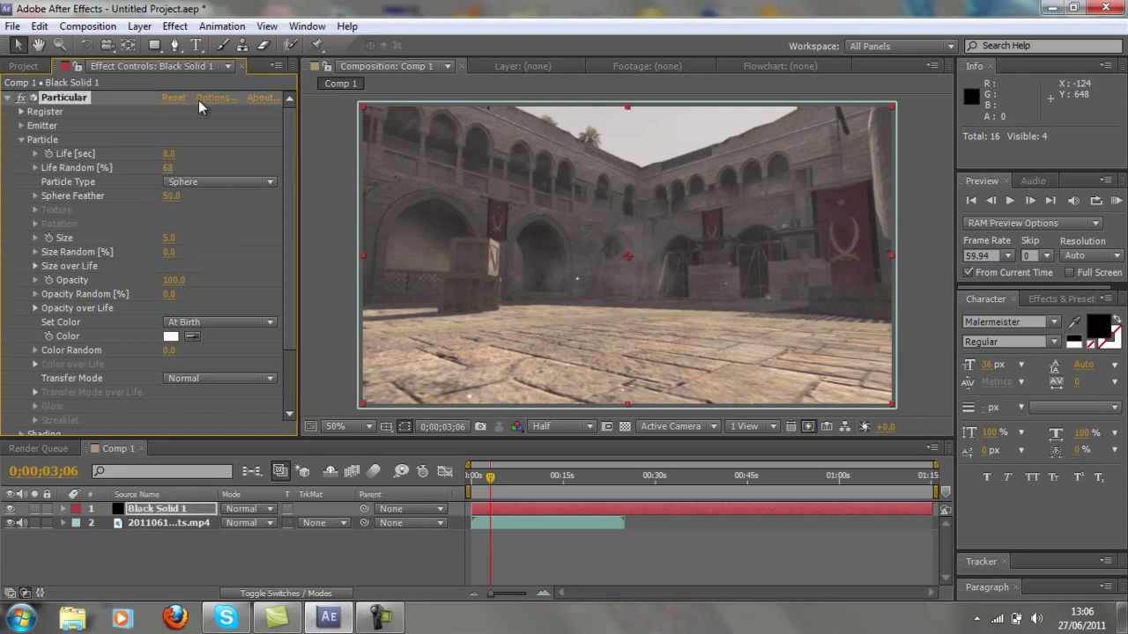
Keep Sphere particles, set Size to 3 and Opacity Random to about 76%.
{"action": "left_click", "coordinate": [186, 184]}
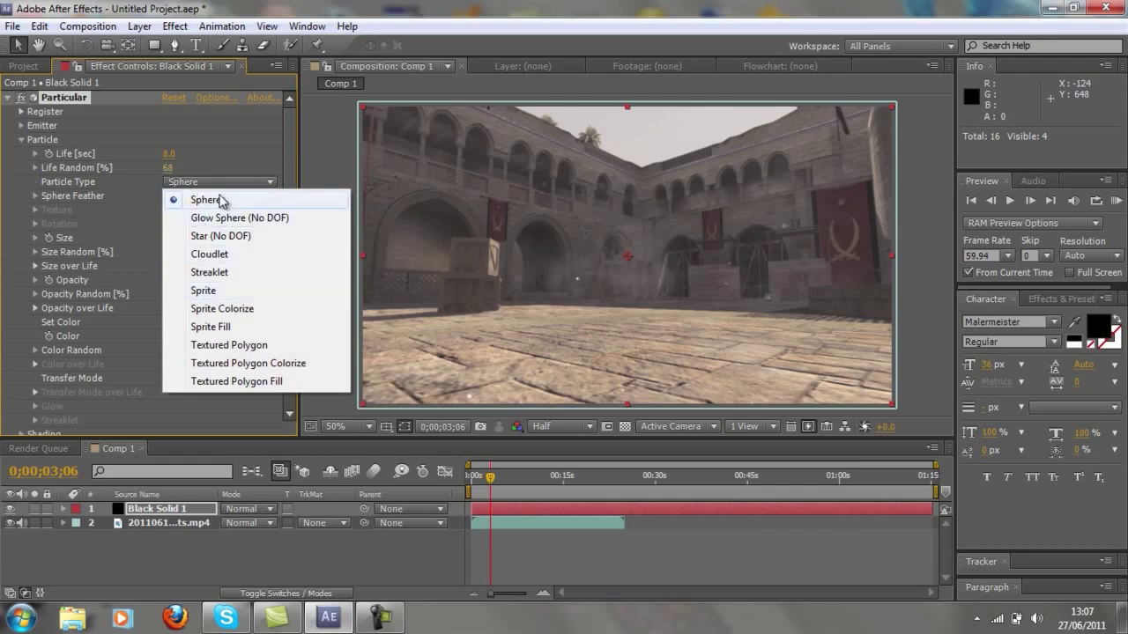
{"action": "left_click", "coordinate": [220, 208]}
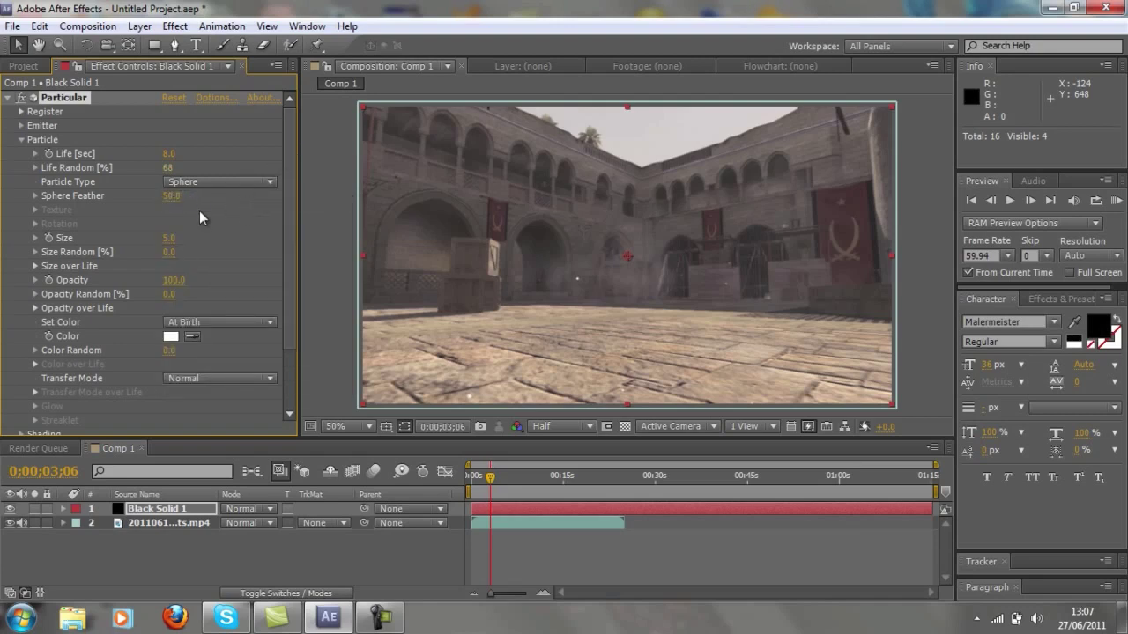
{"action": "left_click", "coordinate": [171, 239]}
{"action": "key", "text": "Down"}
{"action": "key", "text": "Down"}
{"action": "key", "text": "Return"}
{"action": "left_click_drag", "start_coordinate": [171, 284], "coordinate": [59, 283]}
{"action": "left_click_drag", "start_coordinate": [236, 262], "coordinate": [347, 285]}
{"action": "mouse_move", "coordinate": [170, 300]}
{"action": "left_mouse_down"}
{"action": "mouse_move", "coordinate": [192, 289]}
{"action": "mouse_move", "coordinate": [233, 295]}
{"action": "mouse_move", "coordinate": [162, 294]}
{"action": "left_mouse_up"}
{"action": "left_click", "coordinate": [192, 303]}
{"action": "left_click", "coordinate": [170, 335]}
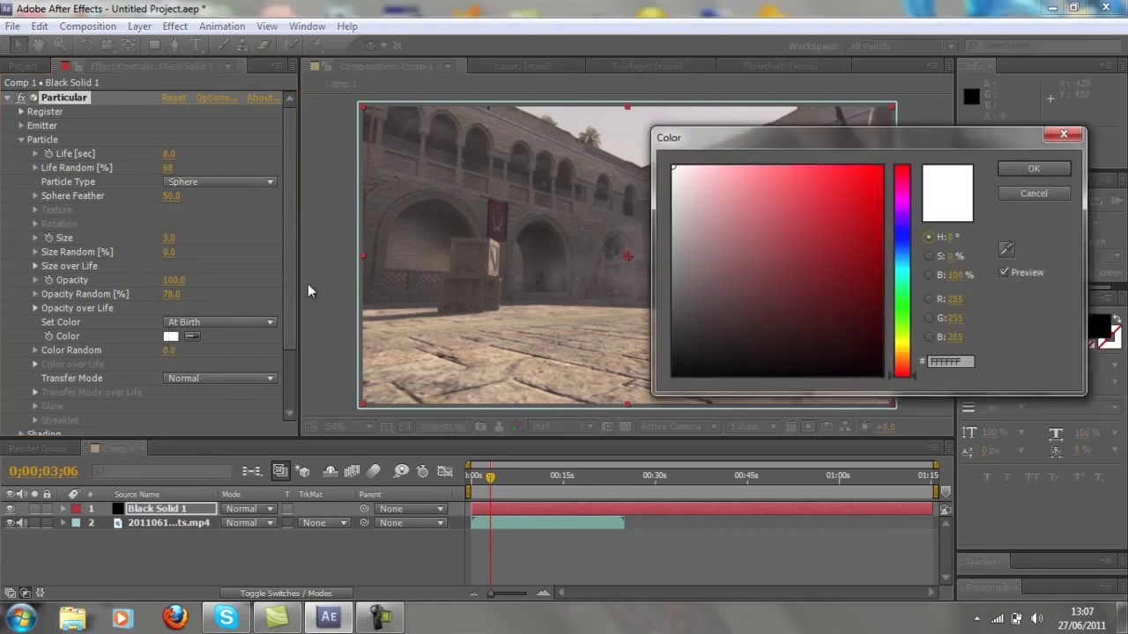
{"action": "left_click_drag", "start_coordinate": [738, 215], "coordinate": [881, 165]}
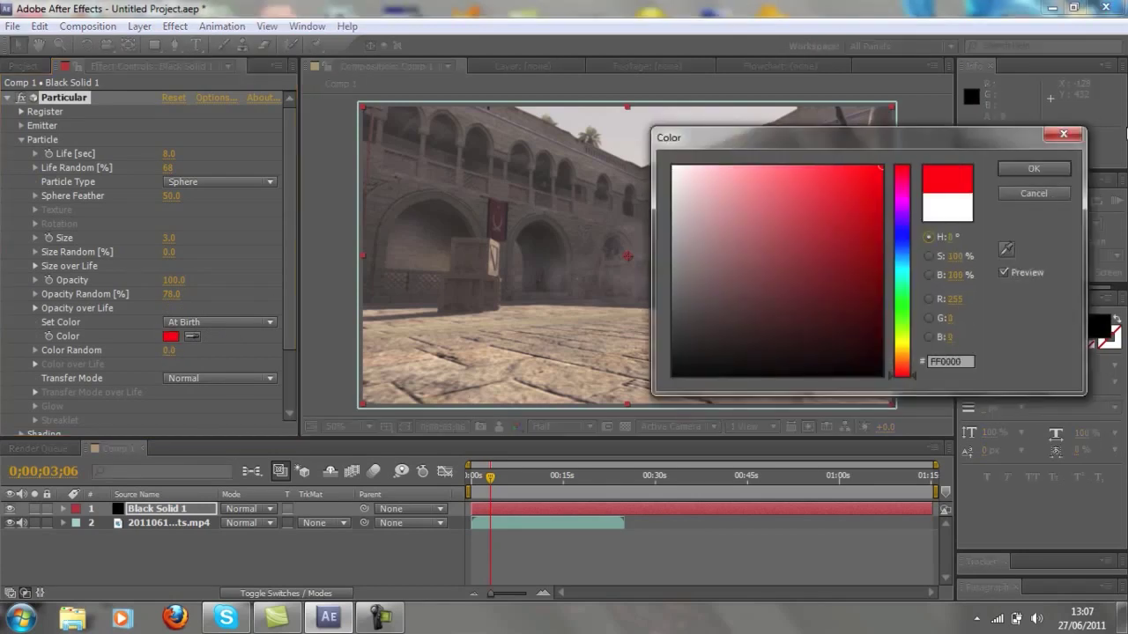
{"action": "left_click", "coordinate": [1055, 166]}
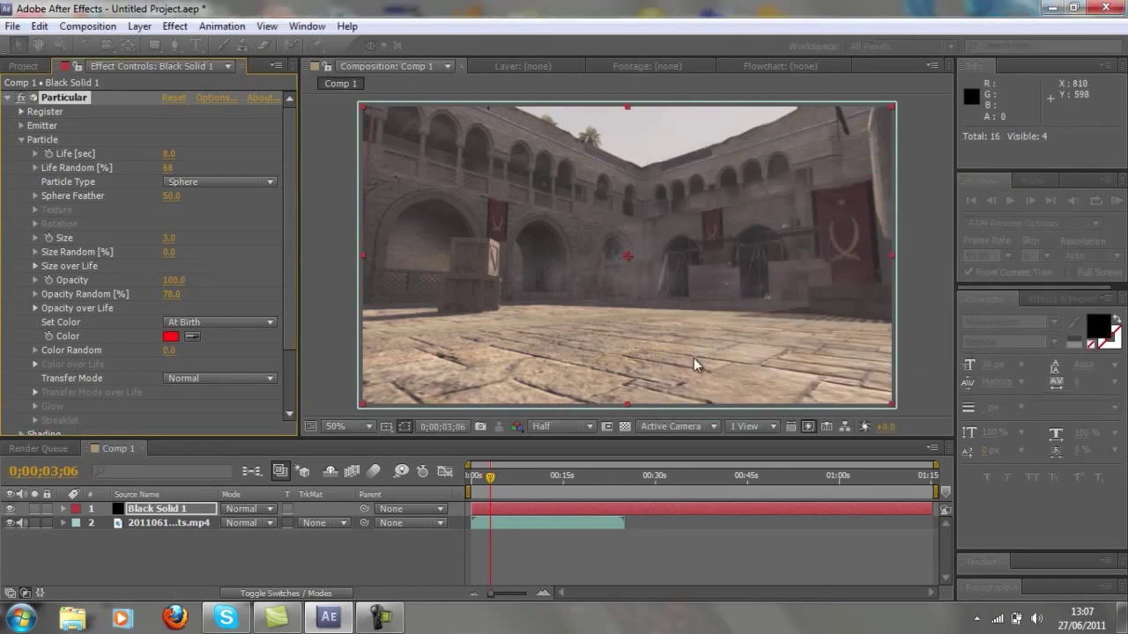
{"action": "left_click", "coordinate": [176, 339]}
{"action": "left_click_drag", "start_coordinate": [761, 262], "coordinate": [602, 137]}
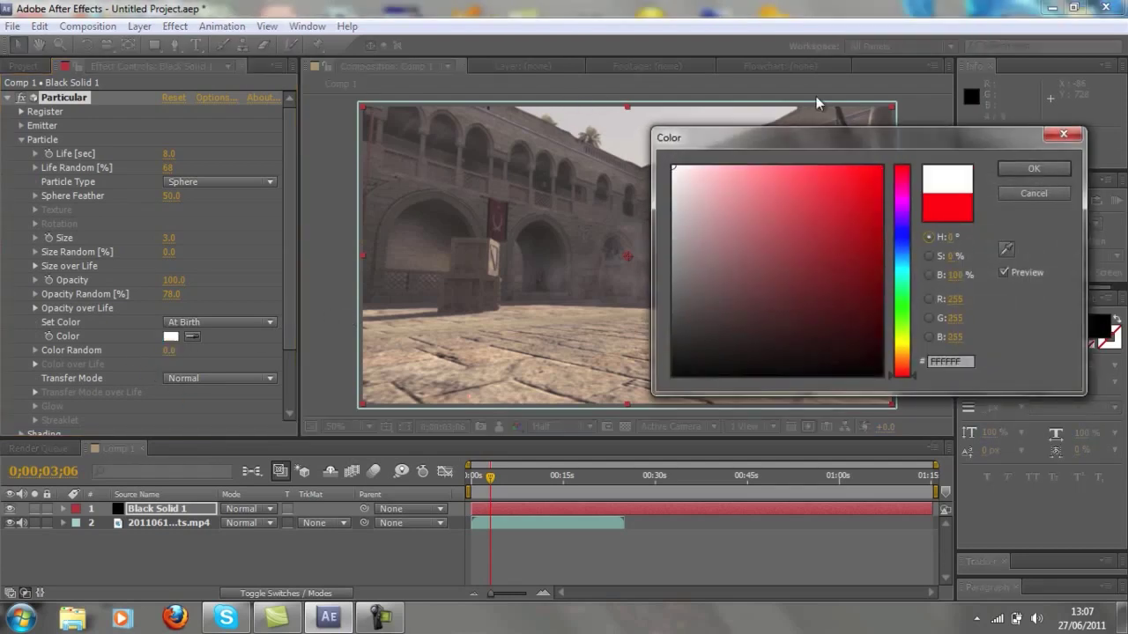
{"action": "left_click", "coordinate": [1023, 169]}
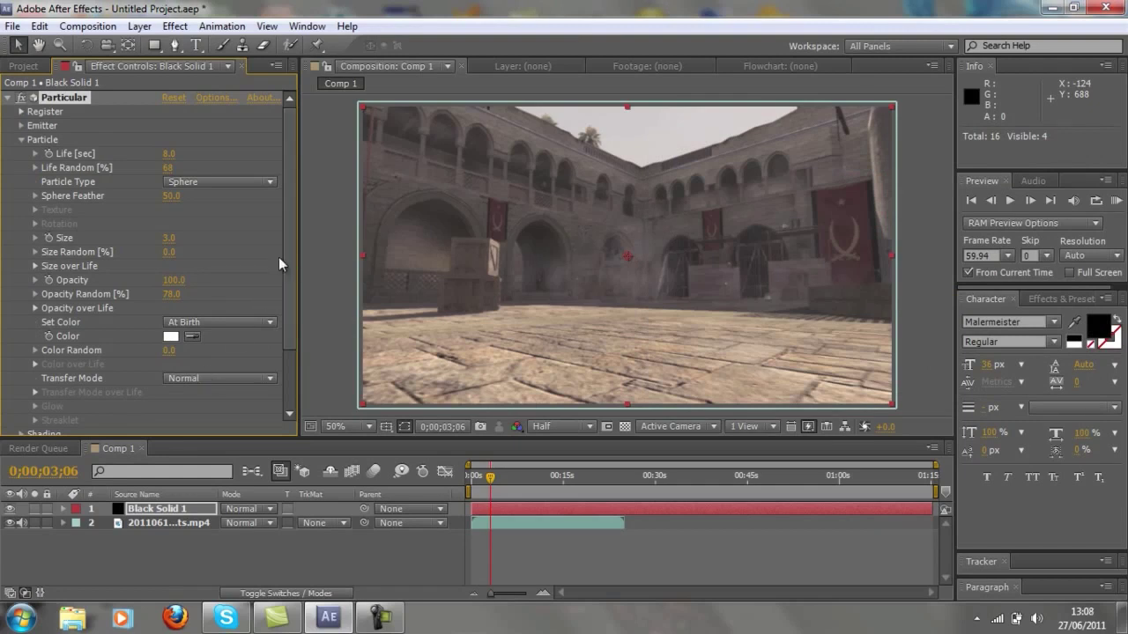
Set Physics Gravity to -5 and dismiss the slow-performance notification.
{"action": "left_click", "coordinate": [22, 141]}
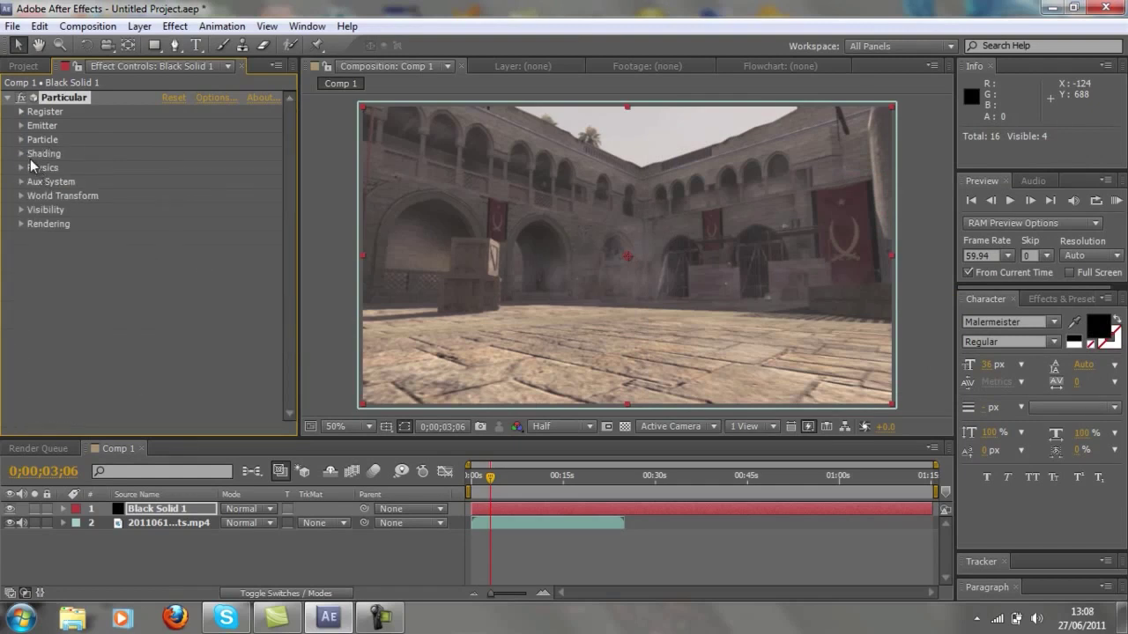
{"action": "left_click", "coordinate": [22, 168]}
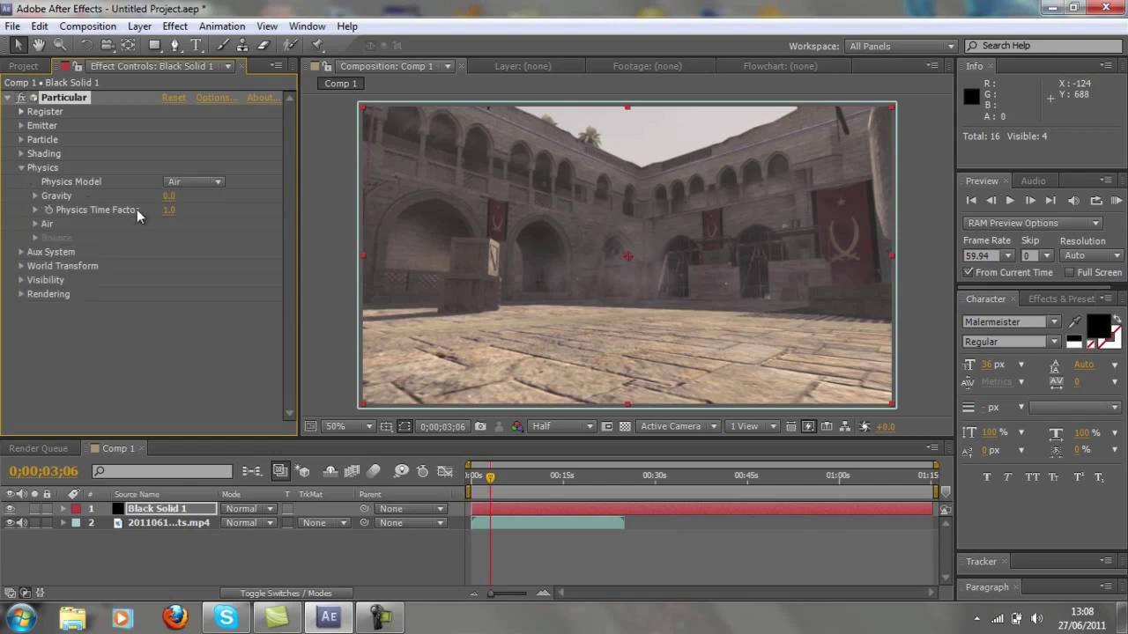
{"action": "left_click", "coordinate": [169, 197]}
{"action": "type", "text": "-5"}
{"action": "key", "text": "Return"}
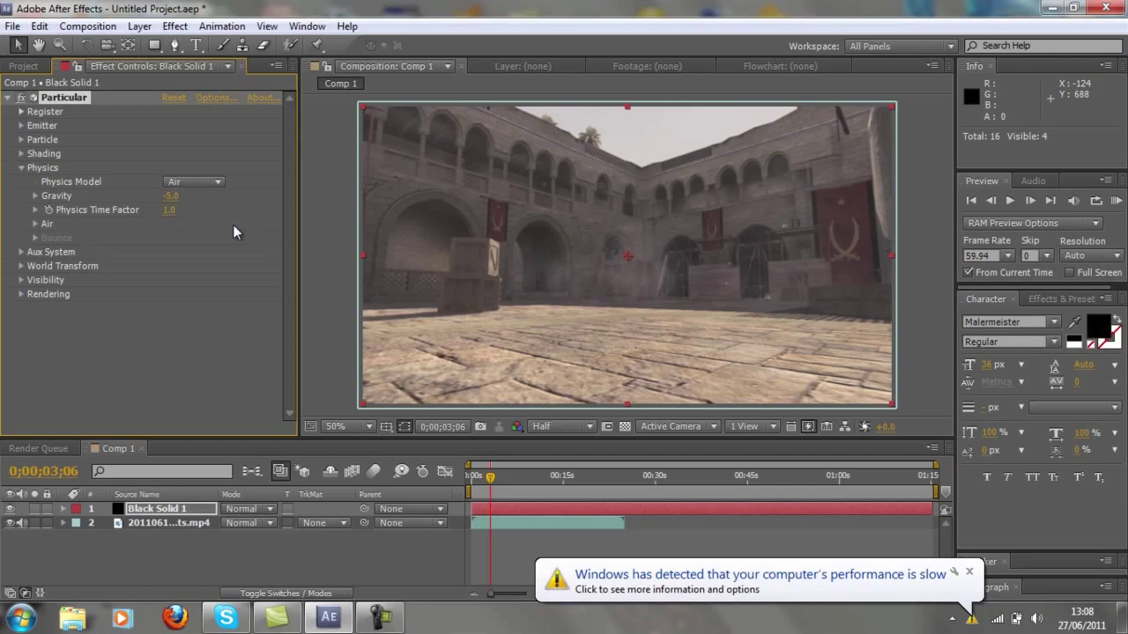
{"action": "left_click", "coordinate": [969, 572]}
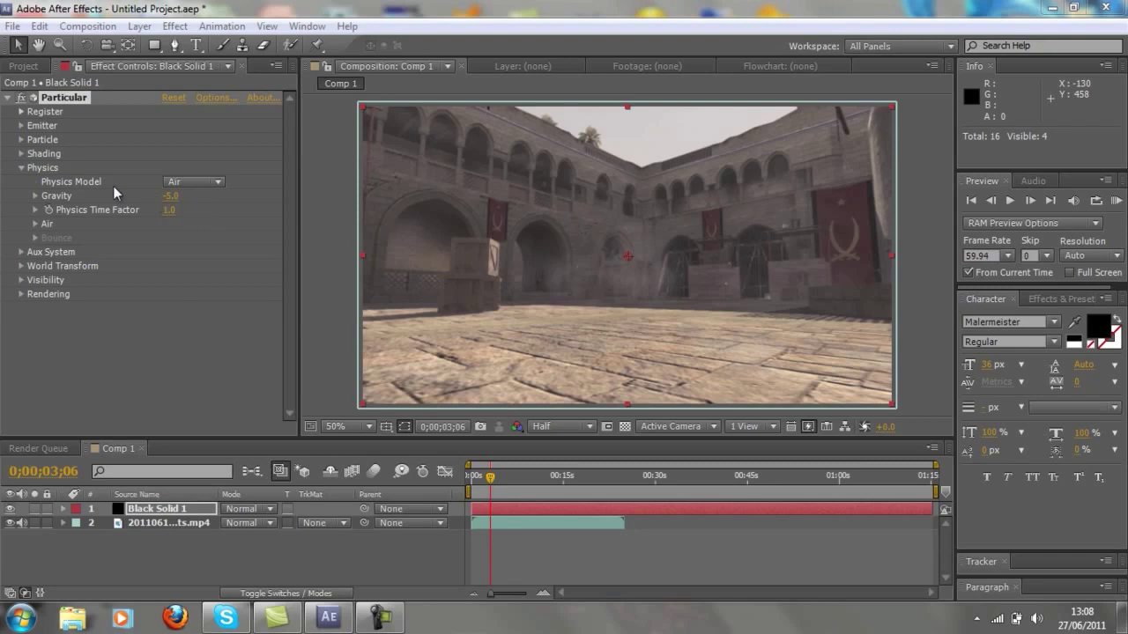
Change the particle Size from 3 to 5 and scrub to about 2.5 seconds to preview.
{"action": "left_click", "coordinate": [21, 167]}
{"action": "left_click", "coordinate": [476, 476]}
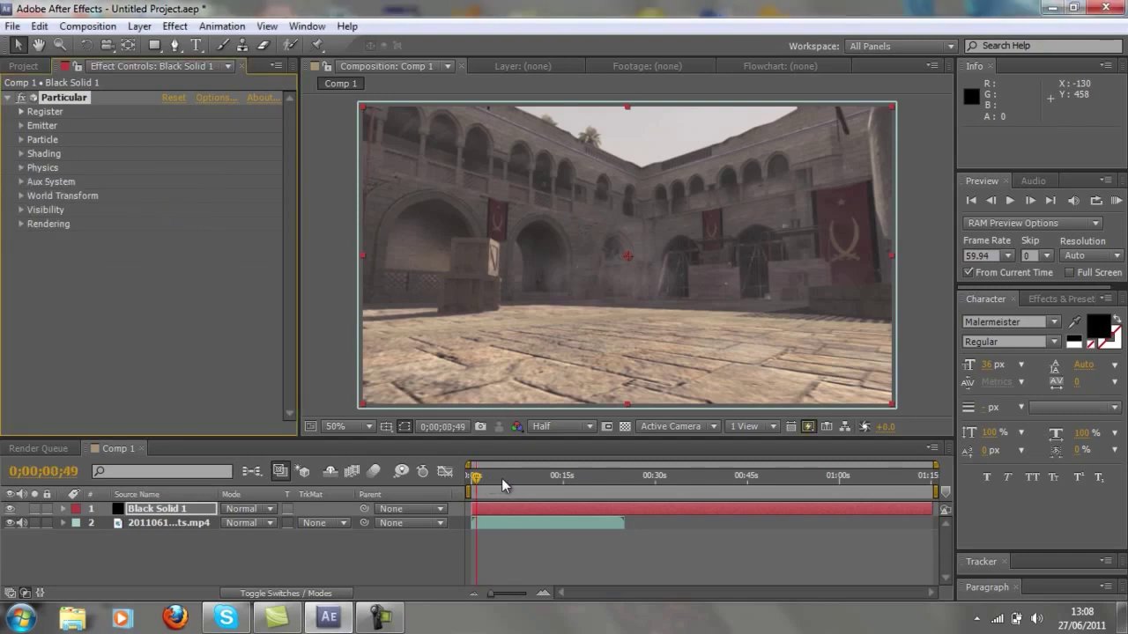
{"action": "mouse_move", "coordinate": [501, 478]}
{"action": "left_mouse_down"}
{"action": "mouse_move", "coordinate": [484, 478]}
{"action": "mouse_move", "coordinate": [523, 479]}
{"action": "left_mouse_up"}
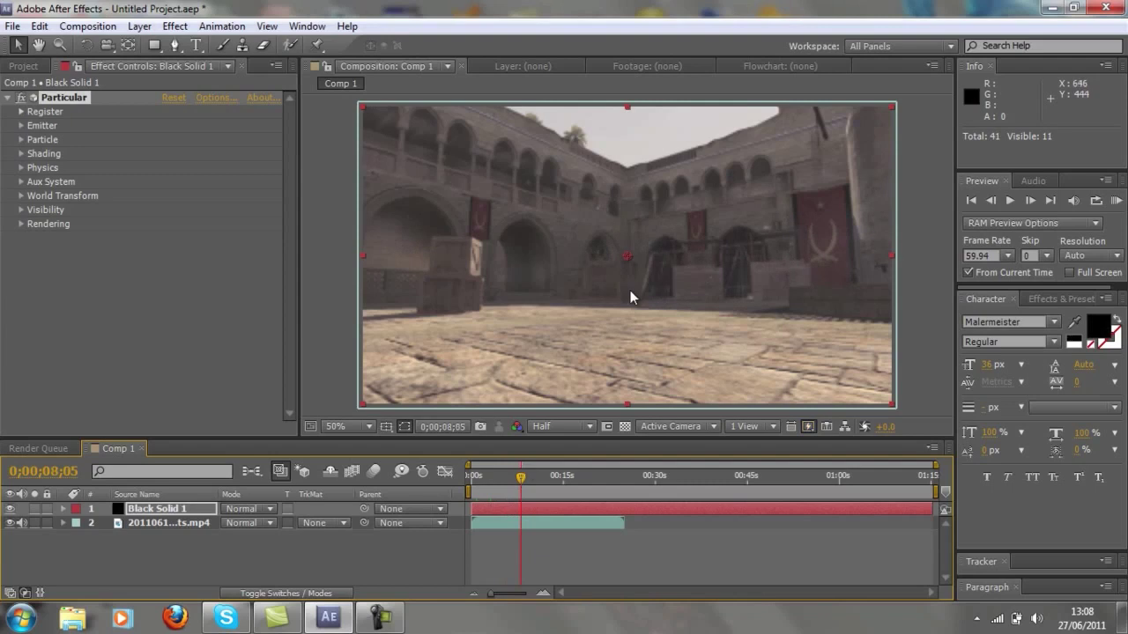
{"action": "left_click", "coordinate": [21, 139]}
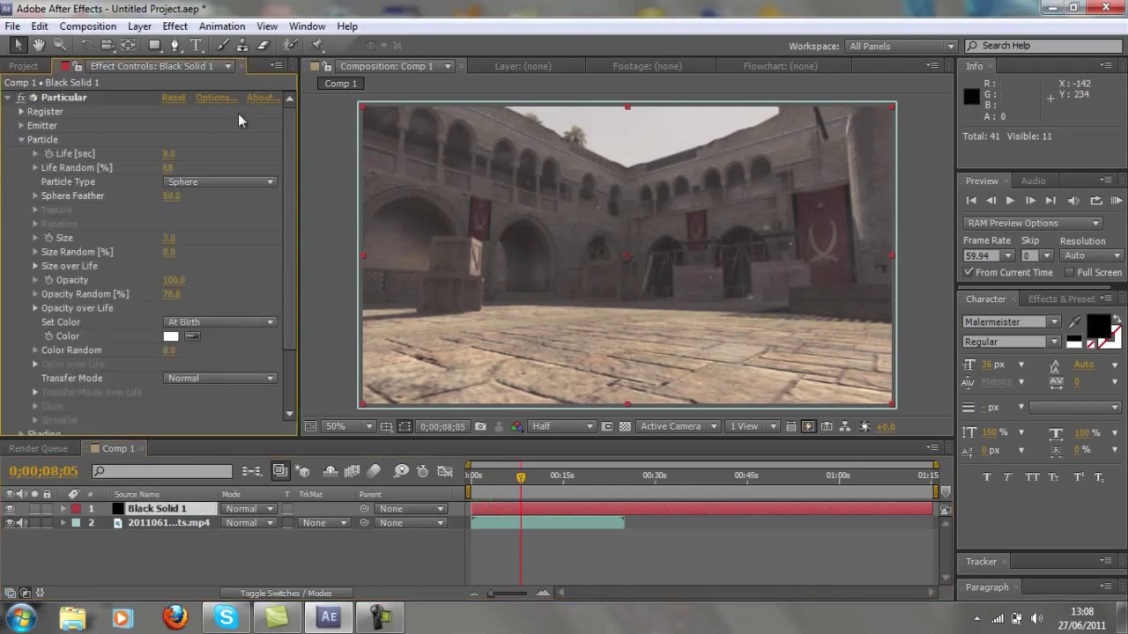
{"action": "left_click", "coordinate": [168, 238]}
{"action": "type", "text": "5"}
{"action": "key", "text": "Return"}
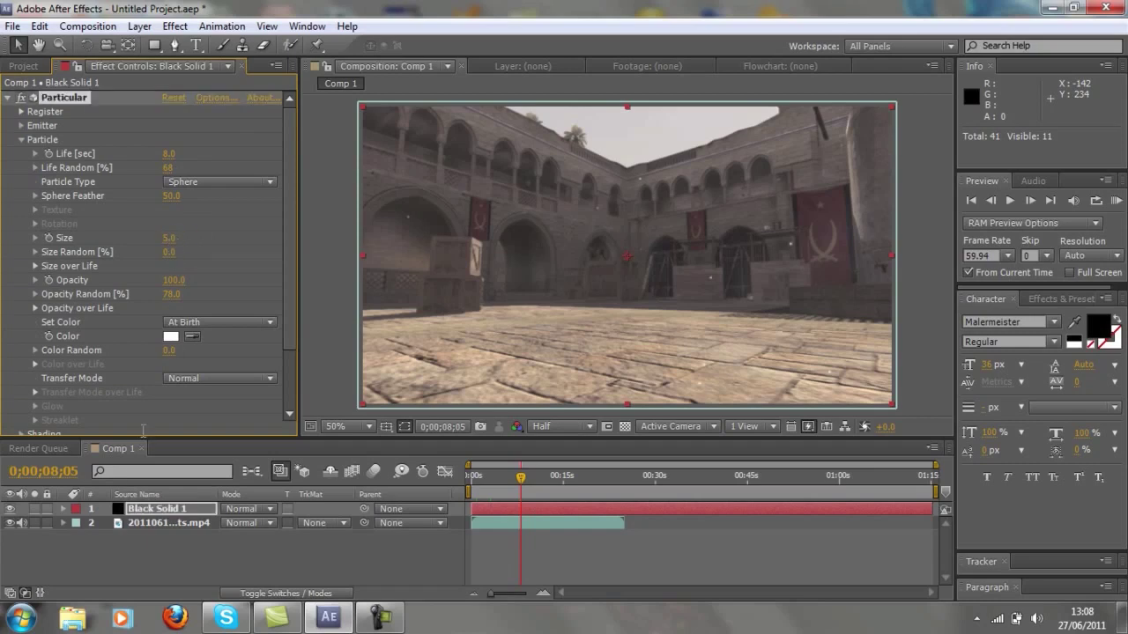
{"action": "left_click_drag", "start_coordinate": [481, 477], "coordinate": [524, 476]}
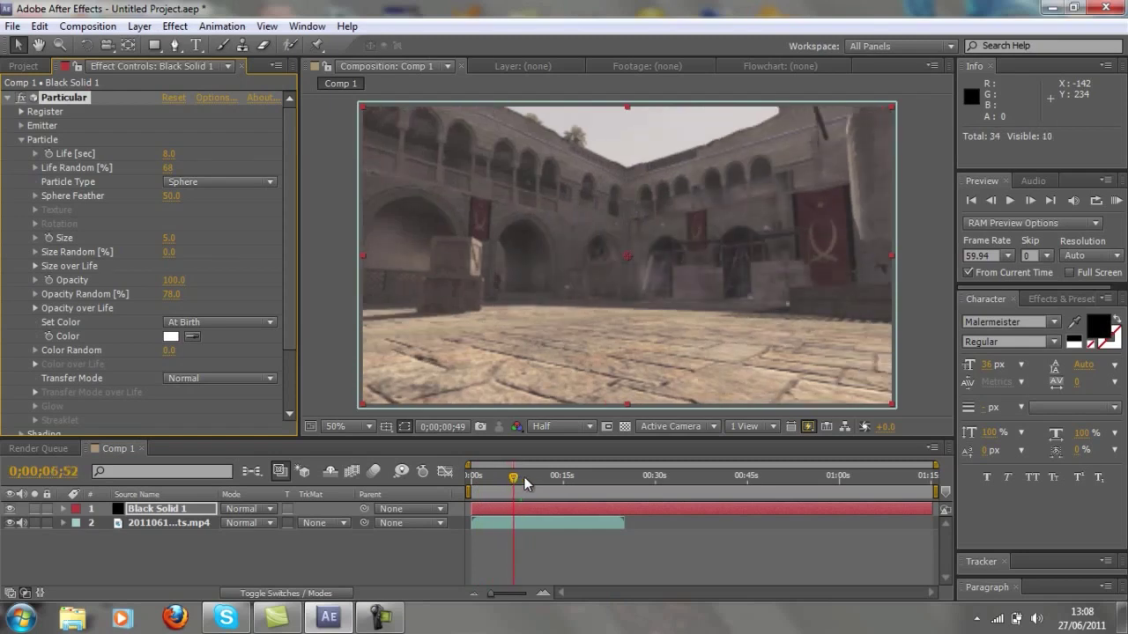
Raise the emitter's Particles/sec from 5 to 15.
{"action": "left_click", "coordinate": [24, 139]}
{"action": "left_click", "coordinate": [22, 125]}
{"action": "scroll", "coordinate": [154, 123], "scroll_direction": "down", "scroll_amount": 1}
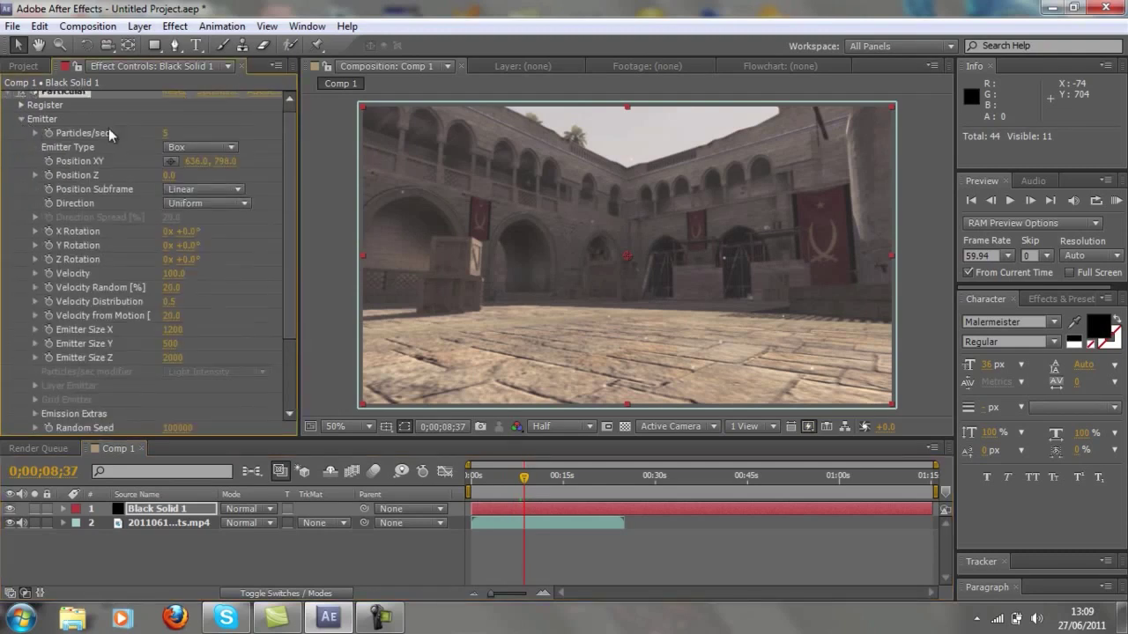
{"action": "left_click_drag", "start_coordinate": [169, 132], "coordinate": [209, 133]}
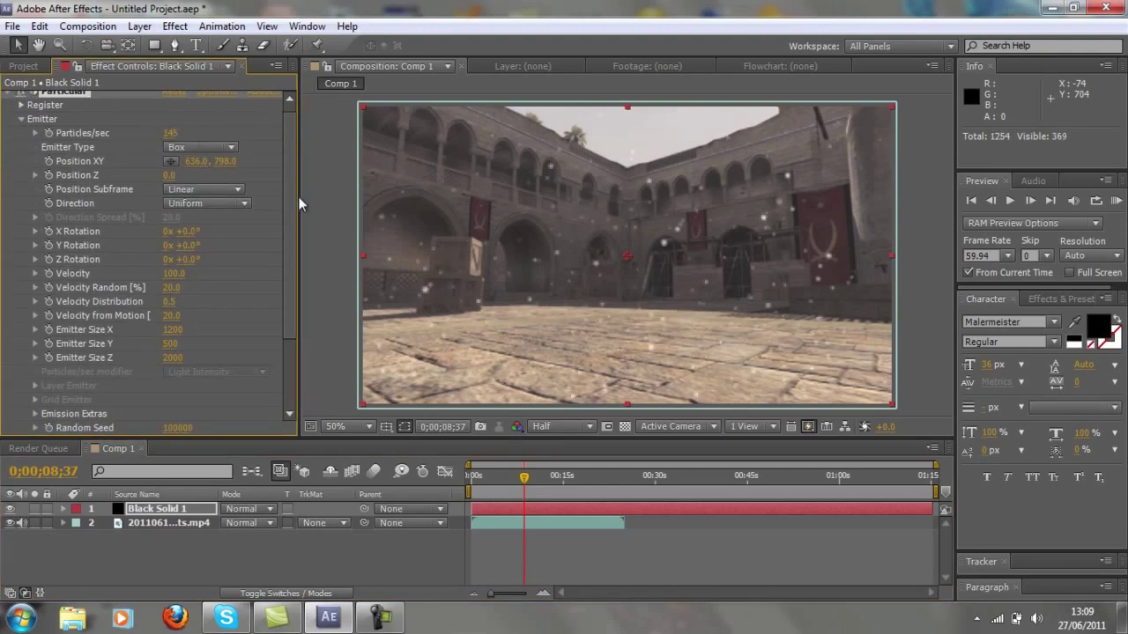
{"action": "left_click", "coordinate": [169, 133]}
{"action": "type", "text": "15"}
{"action": "key", "text": "Return"}
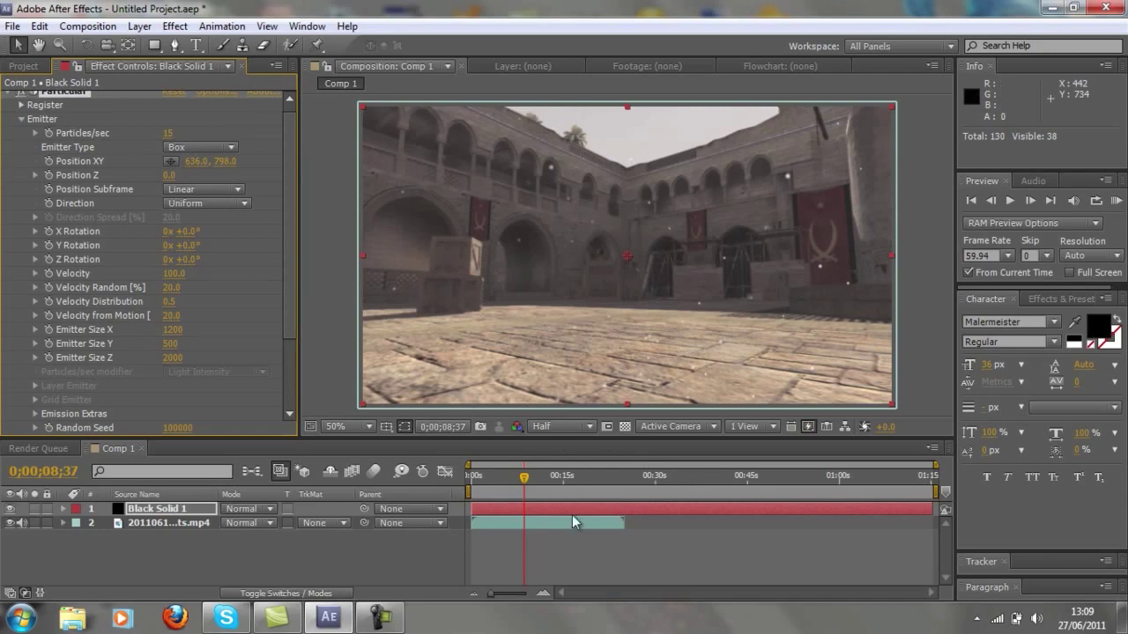
Preview around 11 seconds, then return to about 0;00;02;09.
{"action": "mouse_move", "coordinate": [525, 482]}
{"action": "left_mouse_down"}
{"action": "mouse_move", "coordinate": [542, 481]}
{"action": "mouse_move", "coordinate": [511, 485]}
{"action": "mouse_move", "coordinate": [544, 488]}
{"action": "left_mouse_up"}
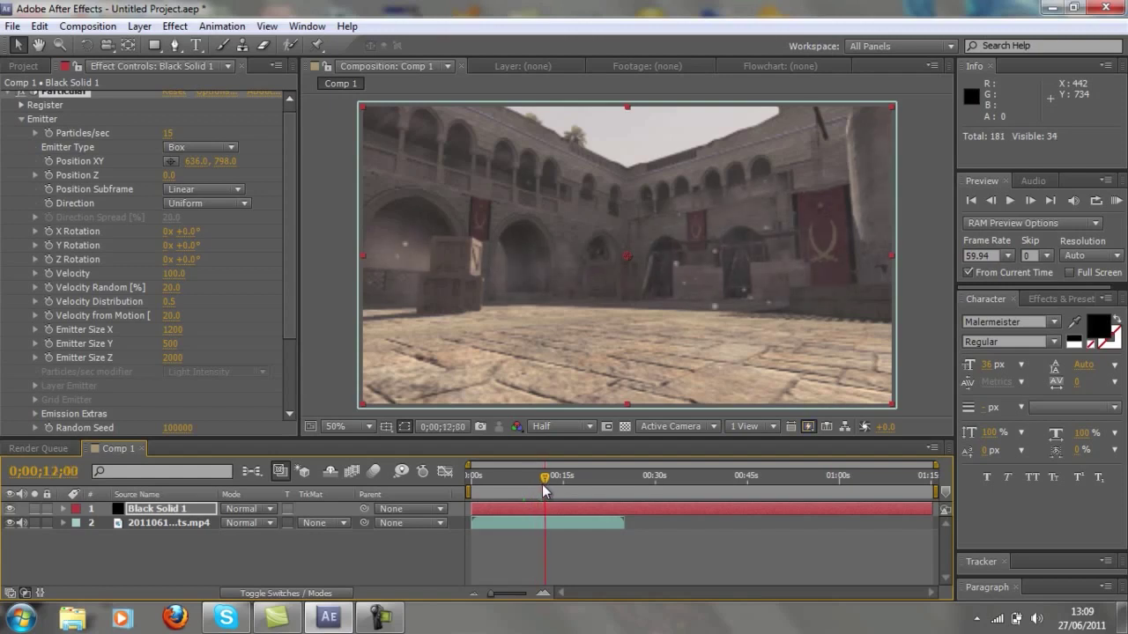
{"action": "left_click", "coordinate": [477, 482]}
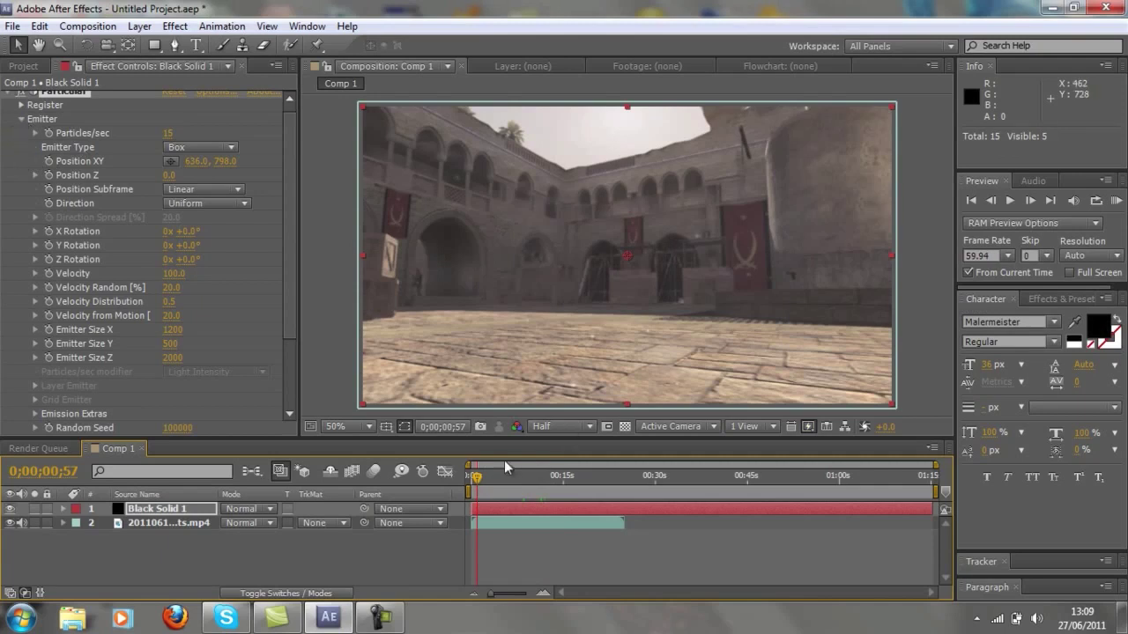
{"action": "left_click_drag", "start_coordinate": [481, 482], "coordinate": [485, 479]}
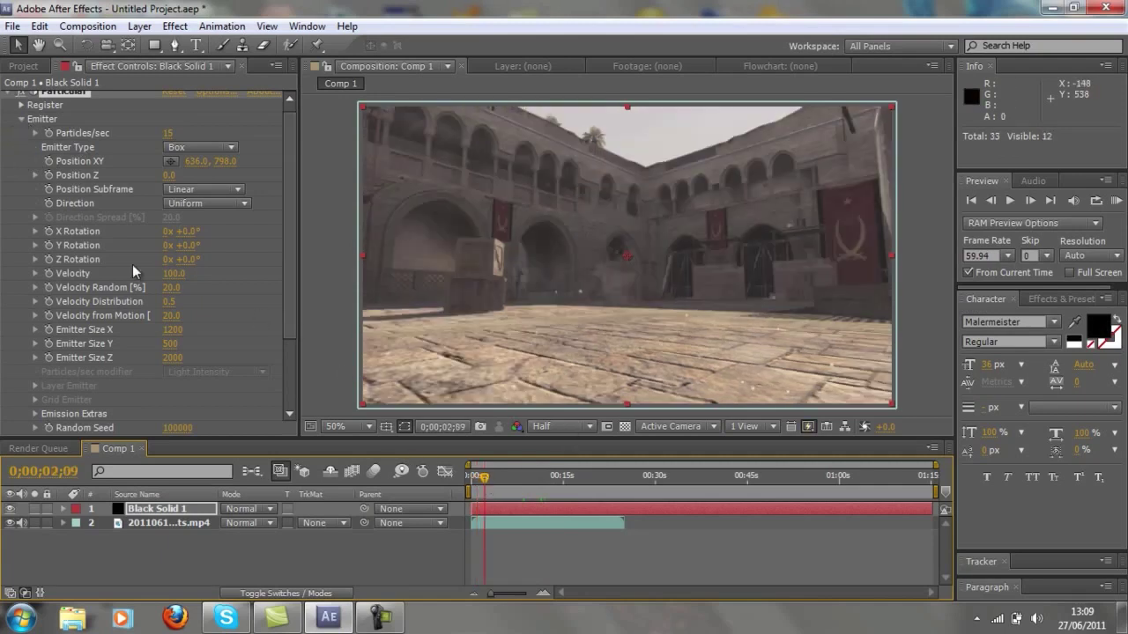
Collapse Particular's Emitter and apply Blur & Sharpen > Gaussian Blur to Black Solid 1.
{"action": "left_click", "coordinate": [22, 119]}
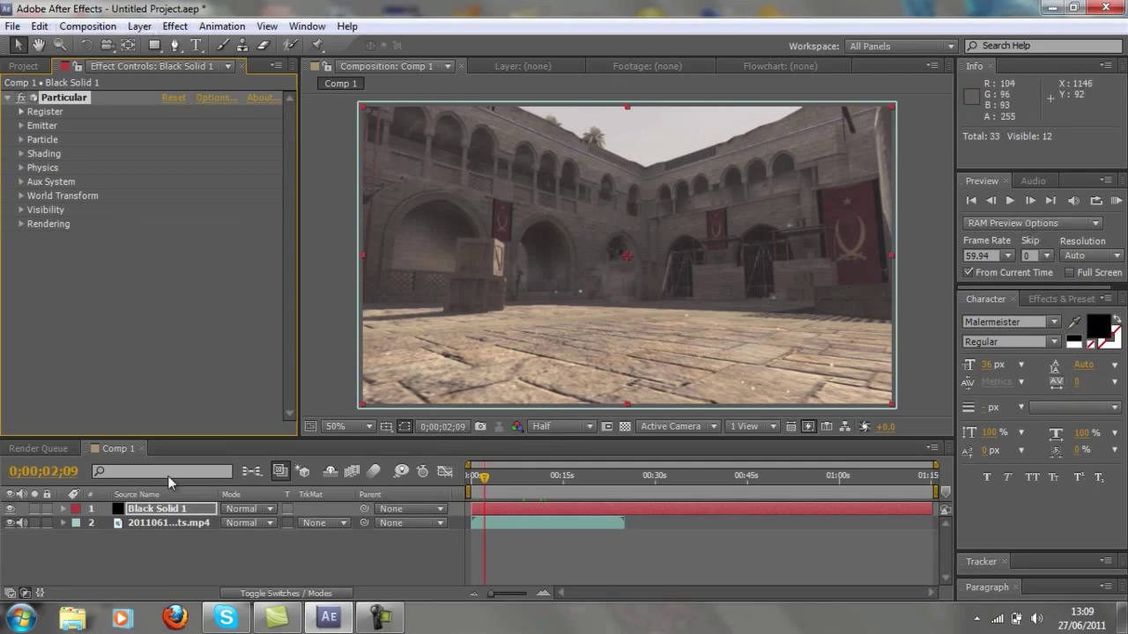
{"action": "left_click", "coordinate": [169, 504]}
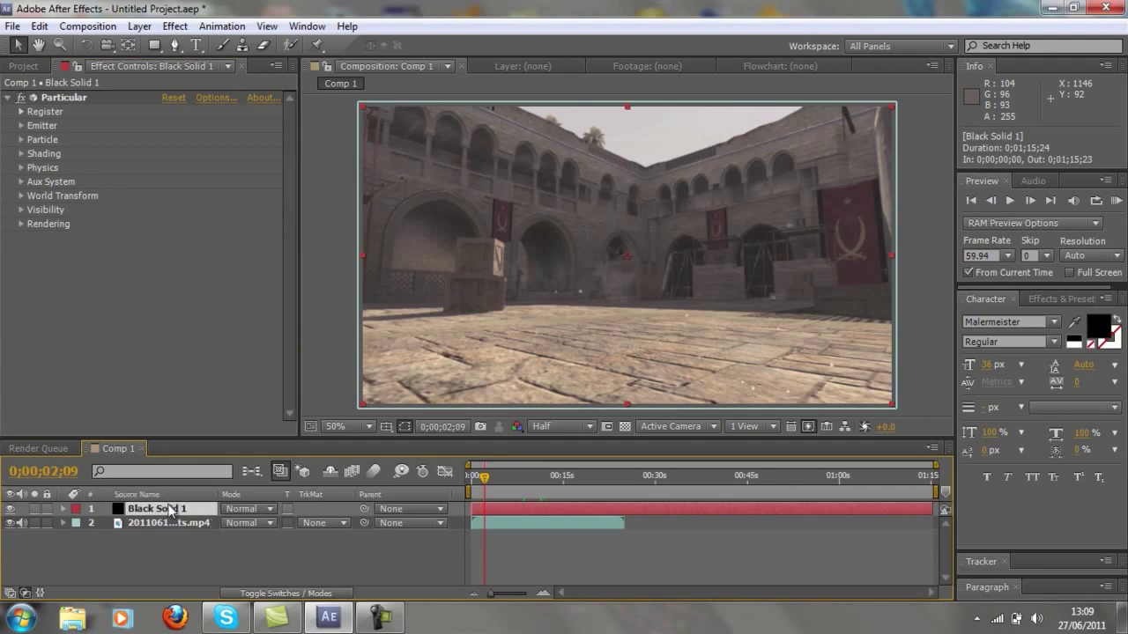
{"action": "left_click", "coordinate": [168, 494]}
{"action": "left_click", "coordinate": [173, 27]}
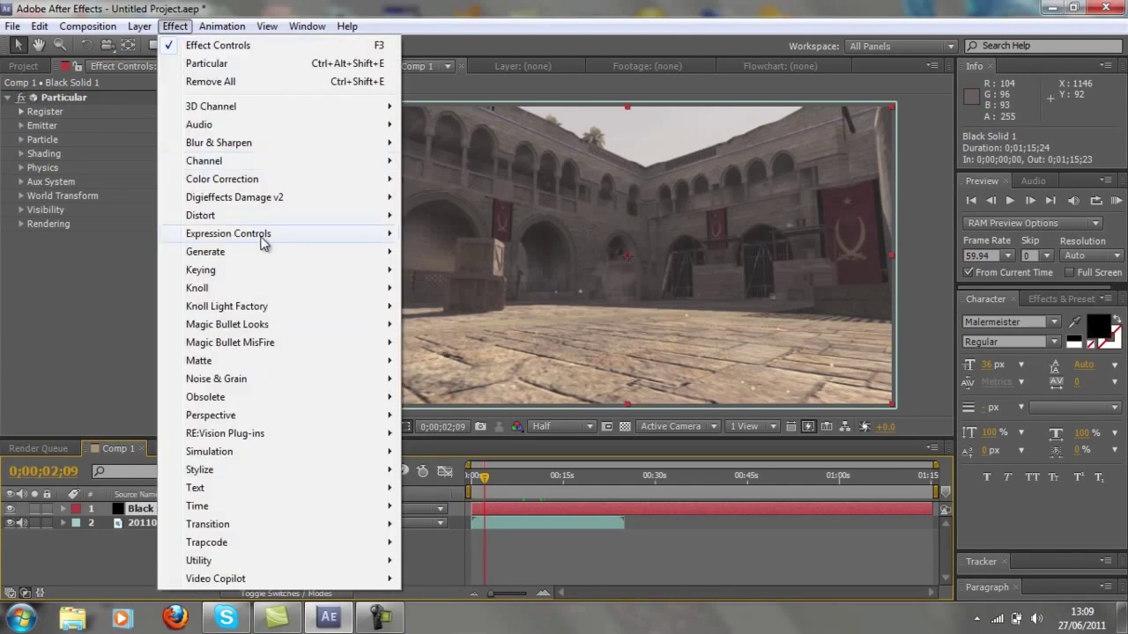
{"action": "mouse_move", "coordinate": [315, 148]}
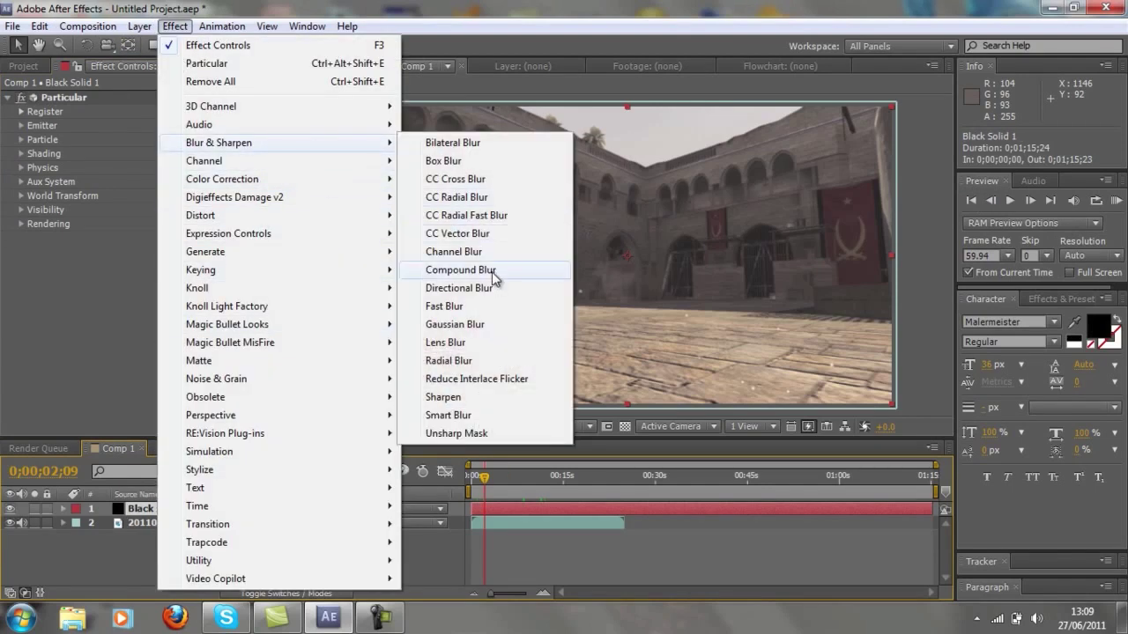
{"action": "left_click", "coordinate": [454, 324]}
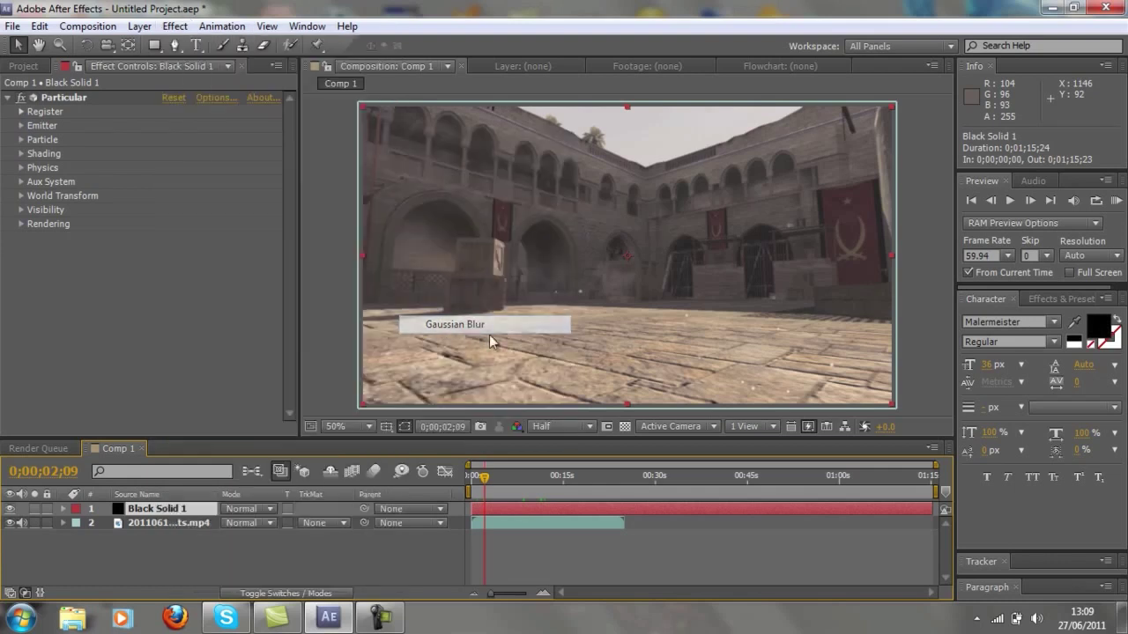
Scrub Gaussian Blur's Blurriness up to 2.8, then back down to about 1.8.
{"action": "left_click", "coordinate": [1062, 299]}
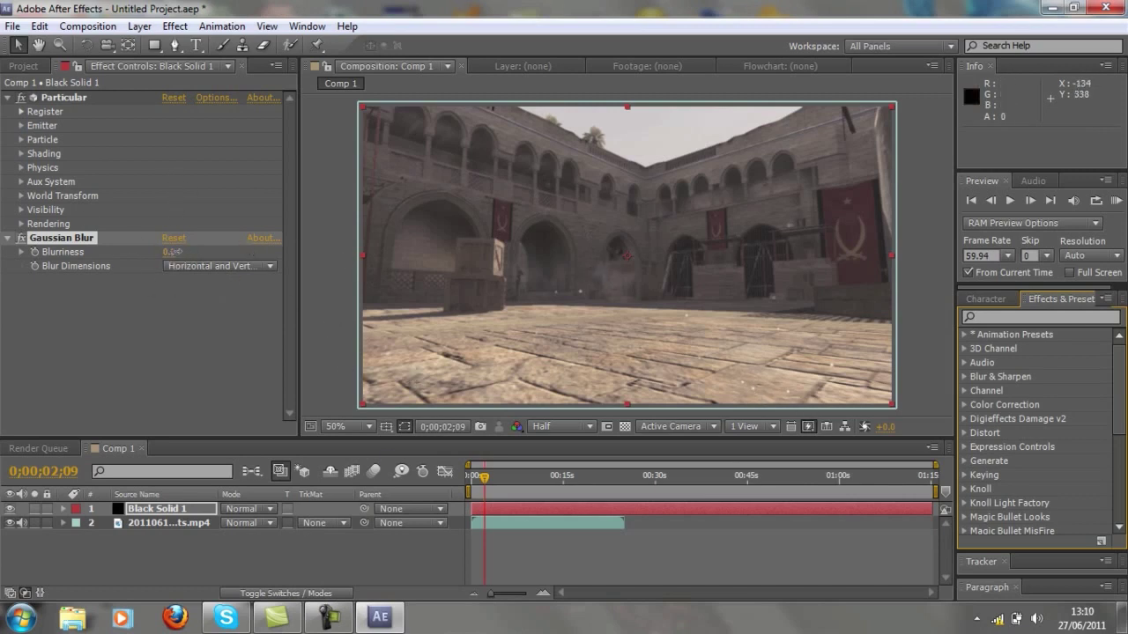
{"action": "left_click_drag", "start_coordinate": [175, 252], "coordinate": [190, 248]}
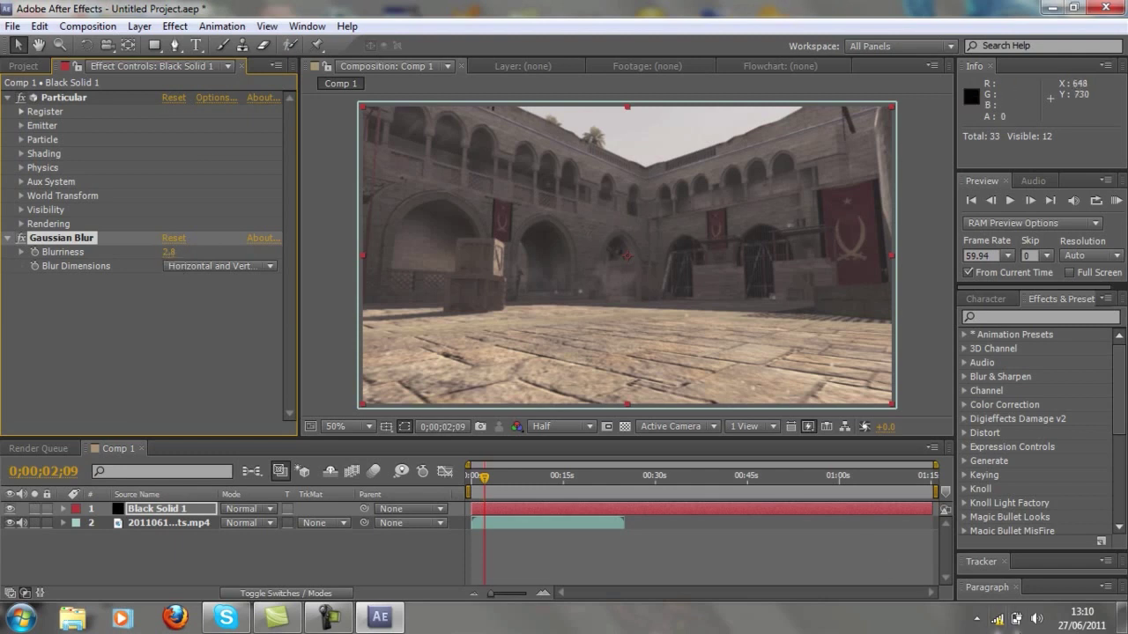
{"action": "left_click_drag", "start_coordinate": [165, 255], "coordinate": [157, 255]}
Apply Magic Bullet Looks to the courtyard footage layer and launch LooksBuilder with Edit....
{"action": "left_click", "coordinate": [170, 523]}
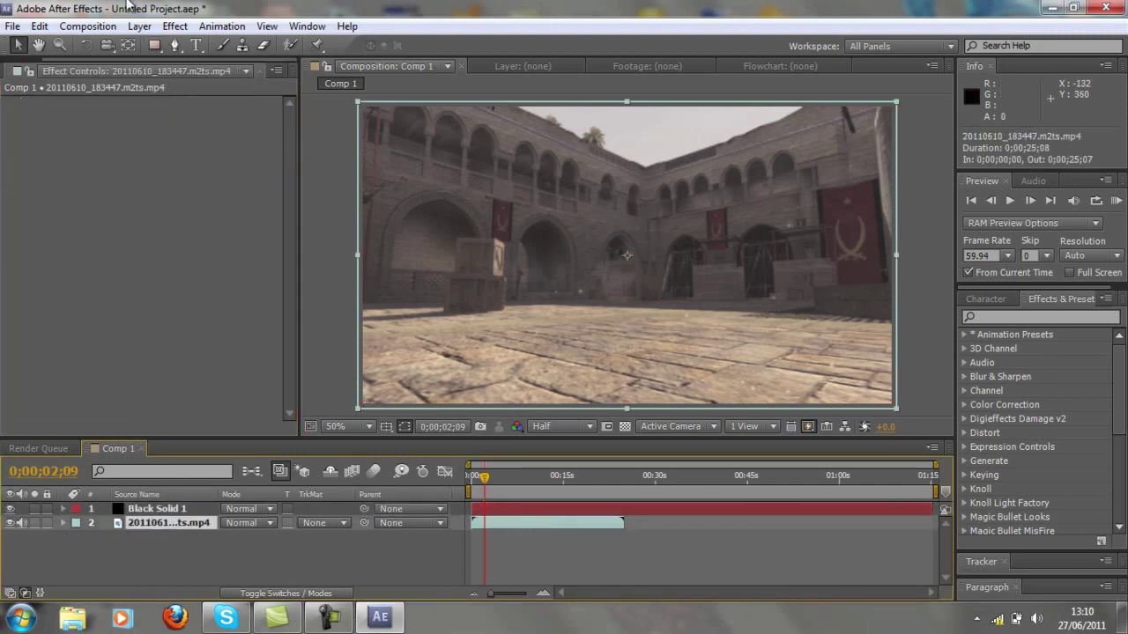
{"action": "left_click", "coordinate": [174, 26]}
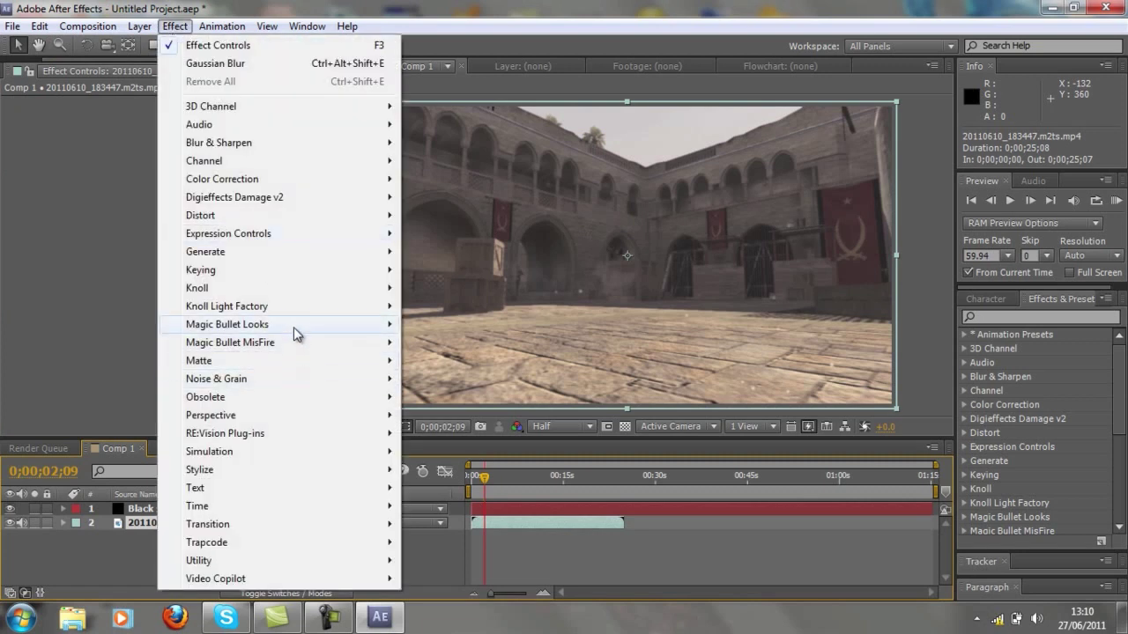
{"action": "mouse_move", "coordinate": [290, 342]}
{"action": "mouse_move", "coordinate": [377, 326]}
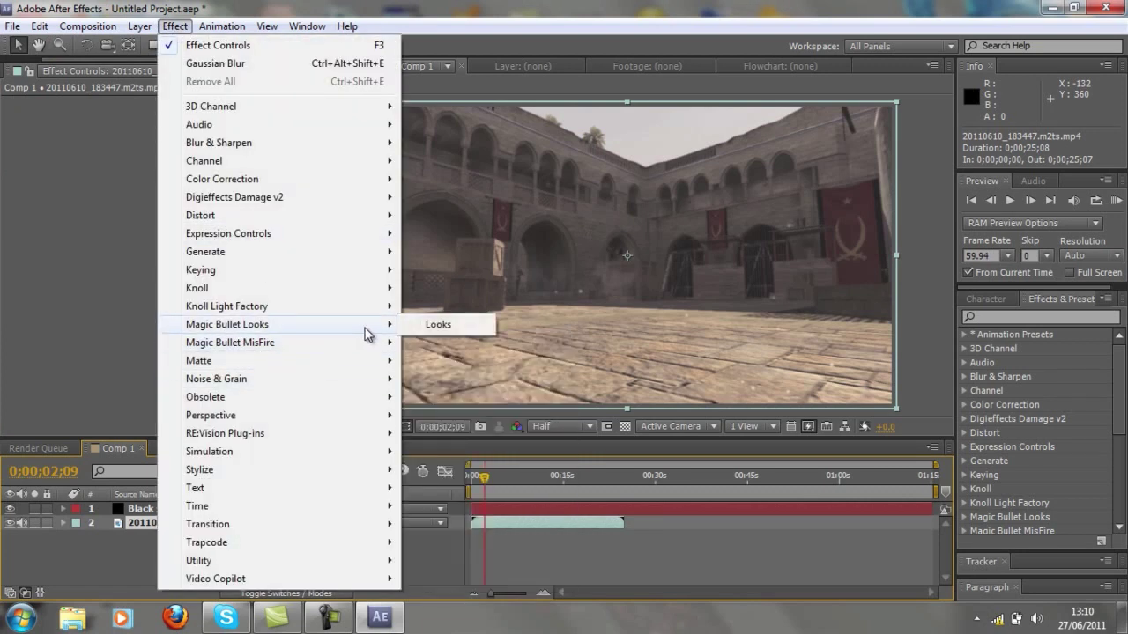
{"action": "left_click", "coordinate": [420, 324]}
{"action": "left_click", "coordinate": [59, 143]}
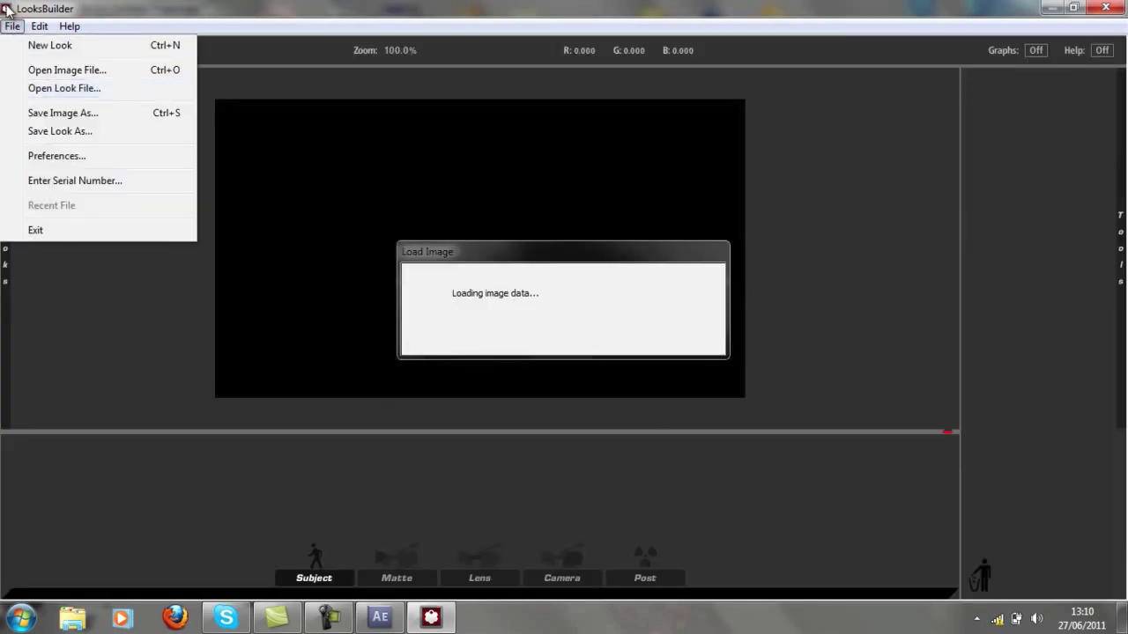
Load the saved look file 2.ls3 in LooksBuilder.
{"action": "left_click", "coordinate": [13, 25]}
{"action": "left_click", "coordinate": [45, 88]}
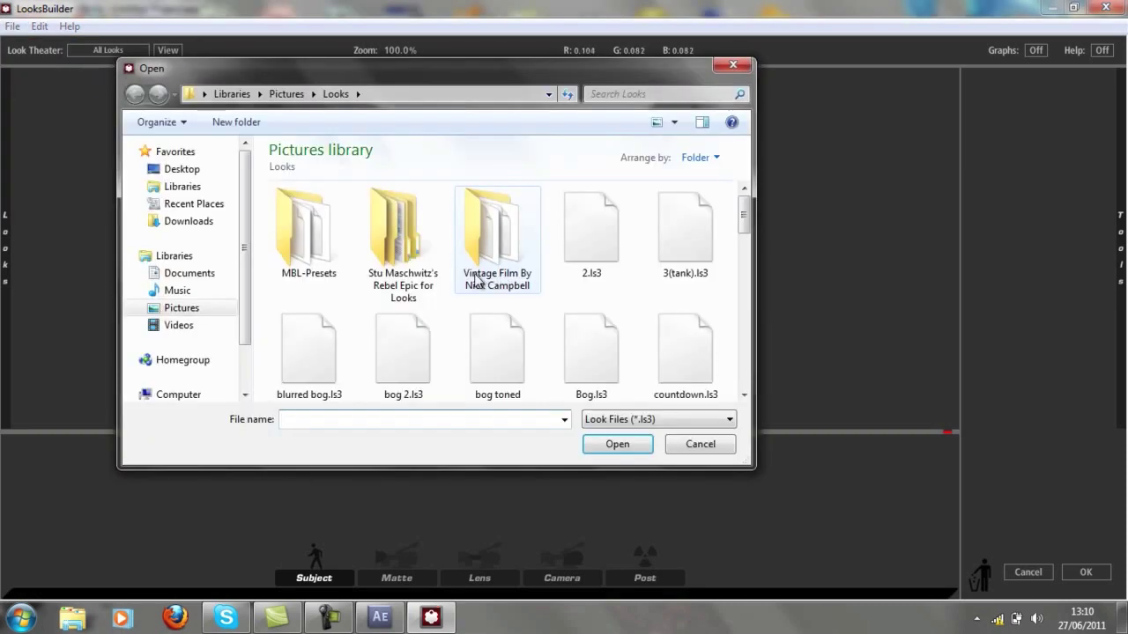
{"action": "double_click", "coordinate": [579, 270]}
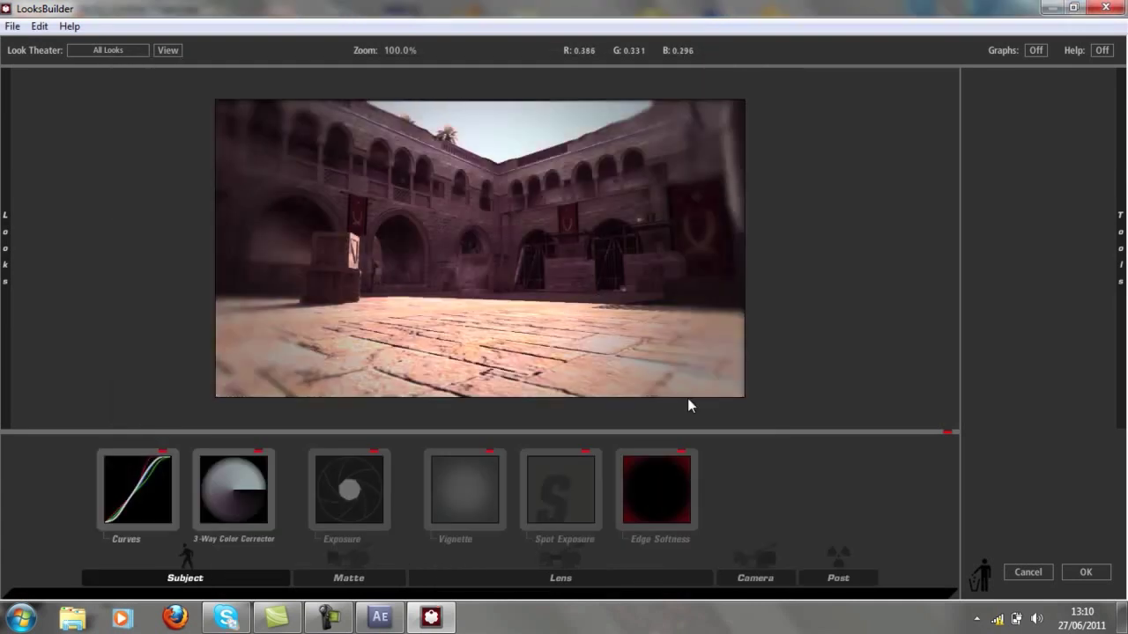
Accept the look, then set Black Solid 1's Gaussian Blur Blurriness to 2.3.
{"action": "left_click", "coordinate": [1086, 573]}
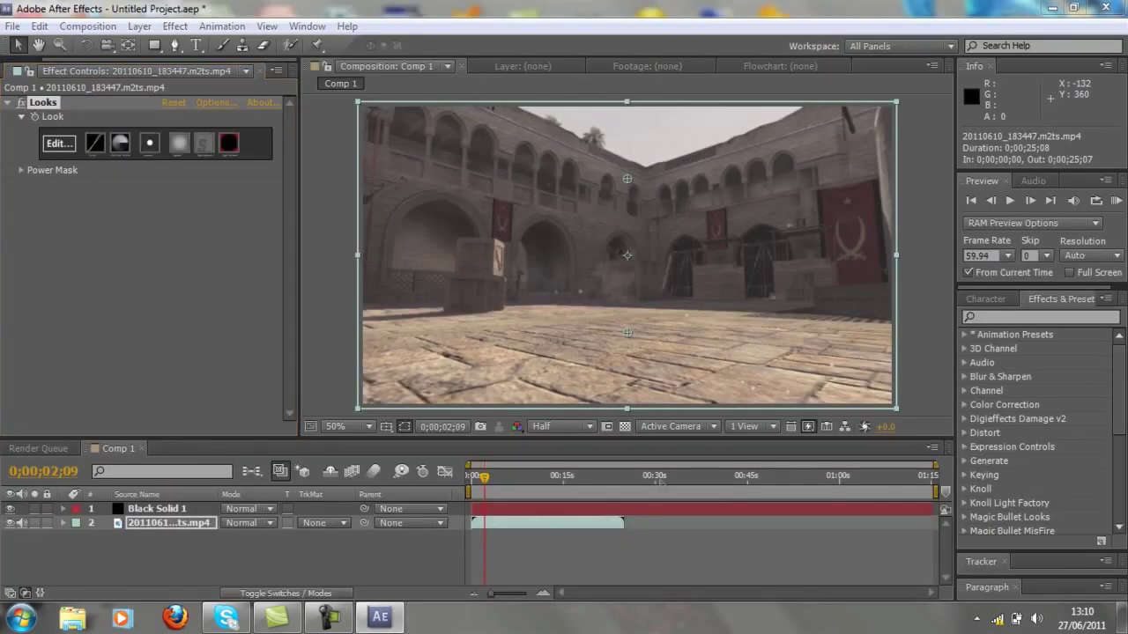
{"action": "left_click_drag", "start_coordinate": [510, 493], "coordinate": [554, 484]}
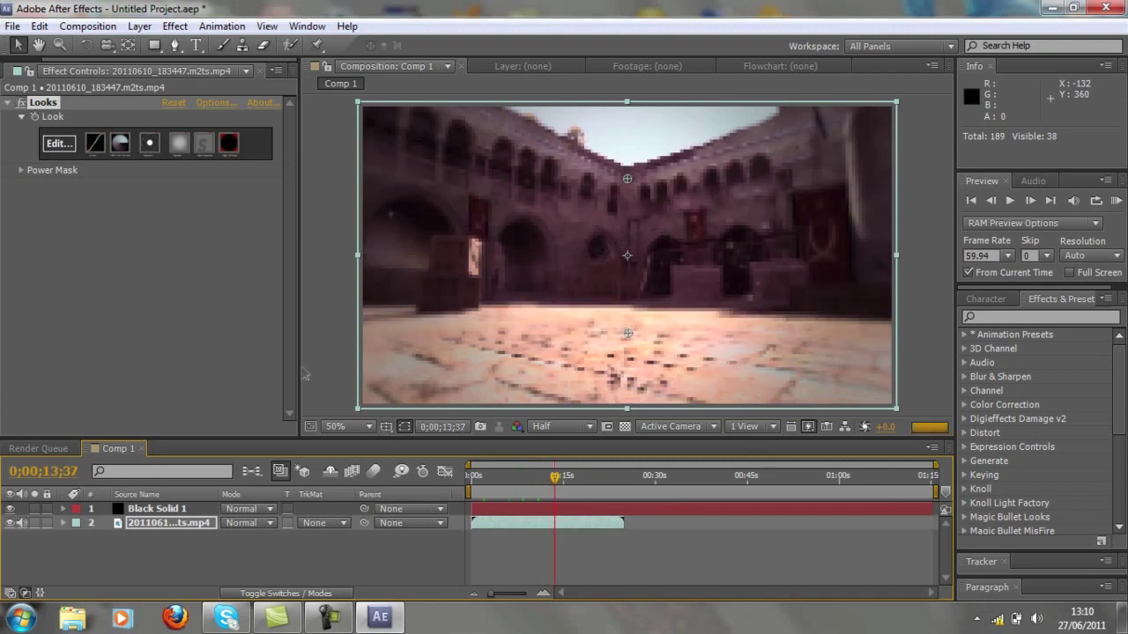
{"action": "left_click", "coordinate": [161, 510]}
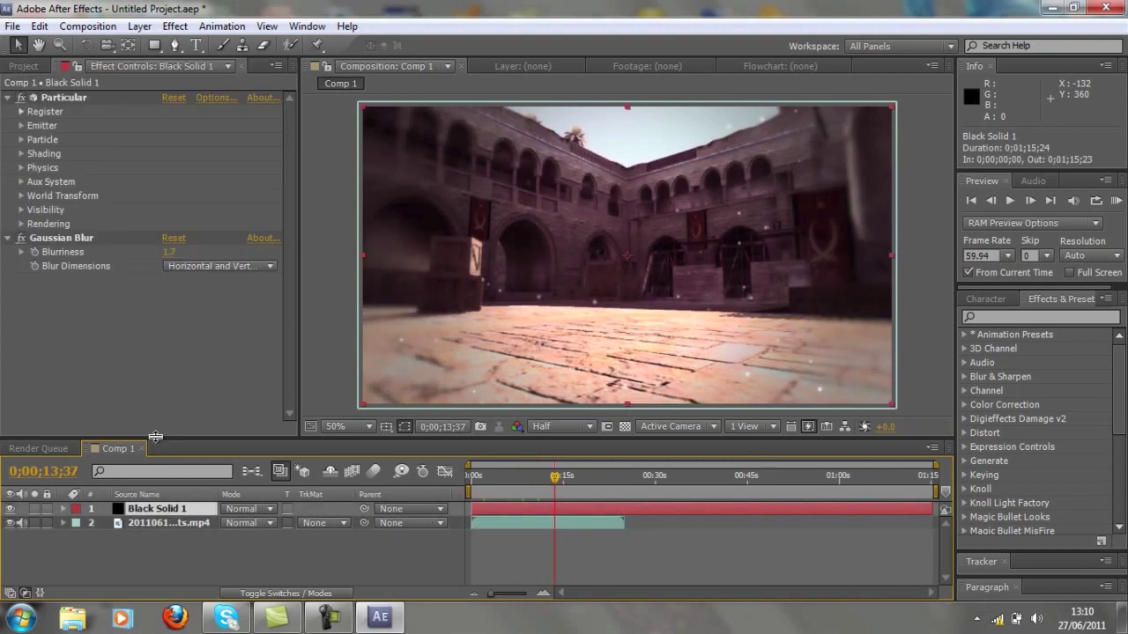
{"action": "left_click", "coordinate": [169, 253]}
{"action": "type", "text": "2.3"}
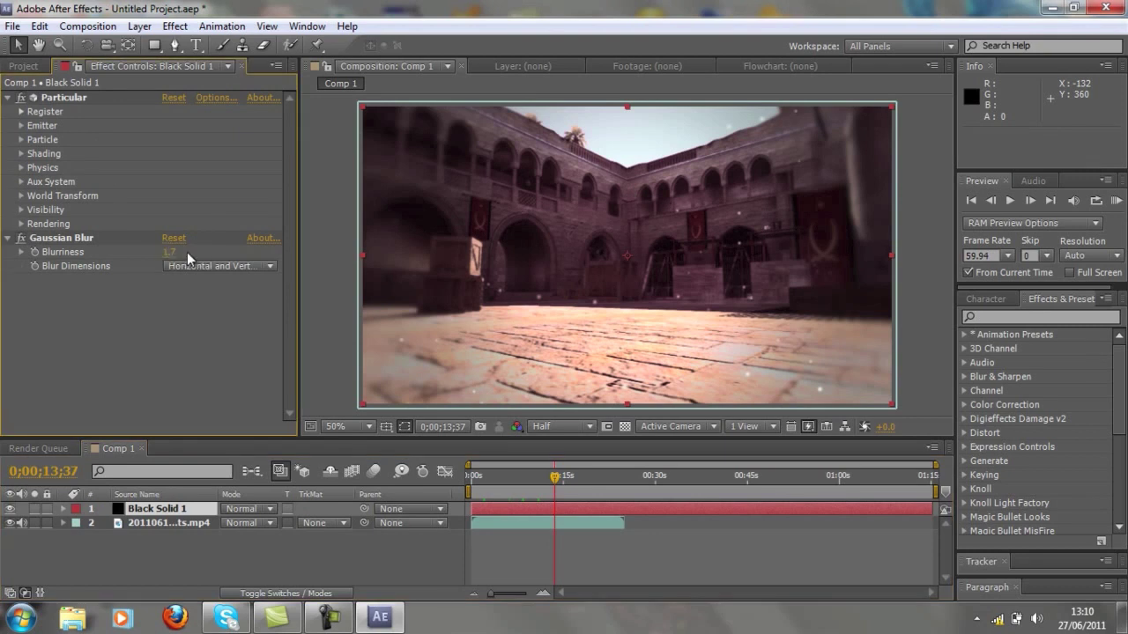
{"action": "key", "text": "Return"}
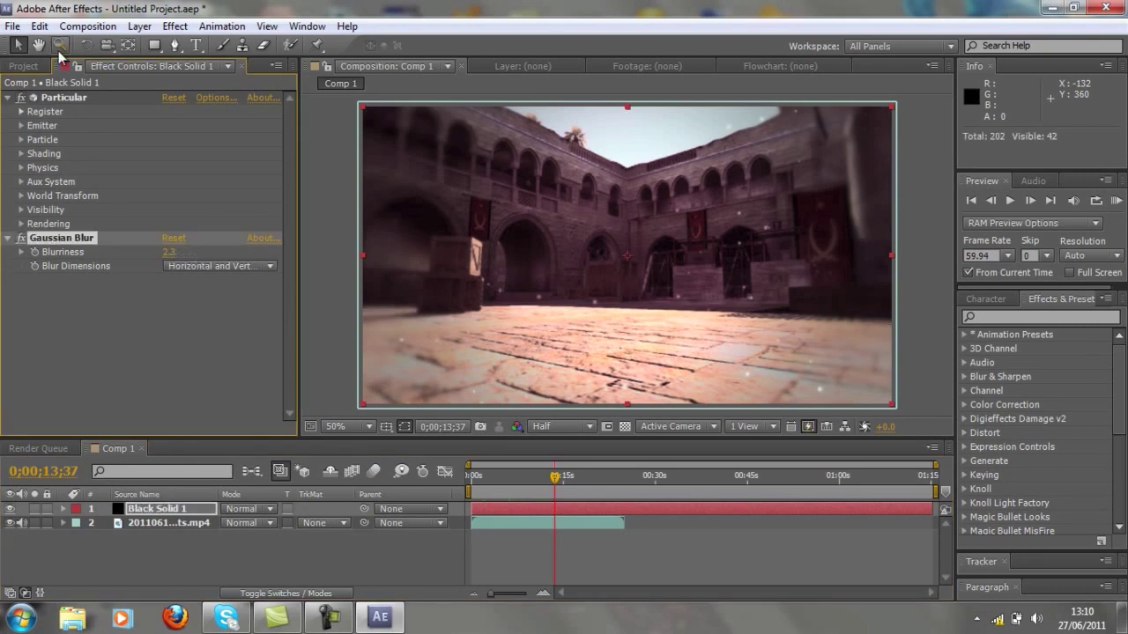
Lower Particular's Particles/sec from 15 to 7 and scrub the timeline to check the particles.
{"action": "left_click", "coordinate": [22, 126]}
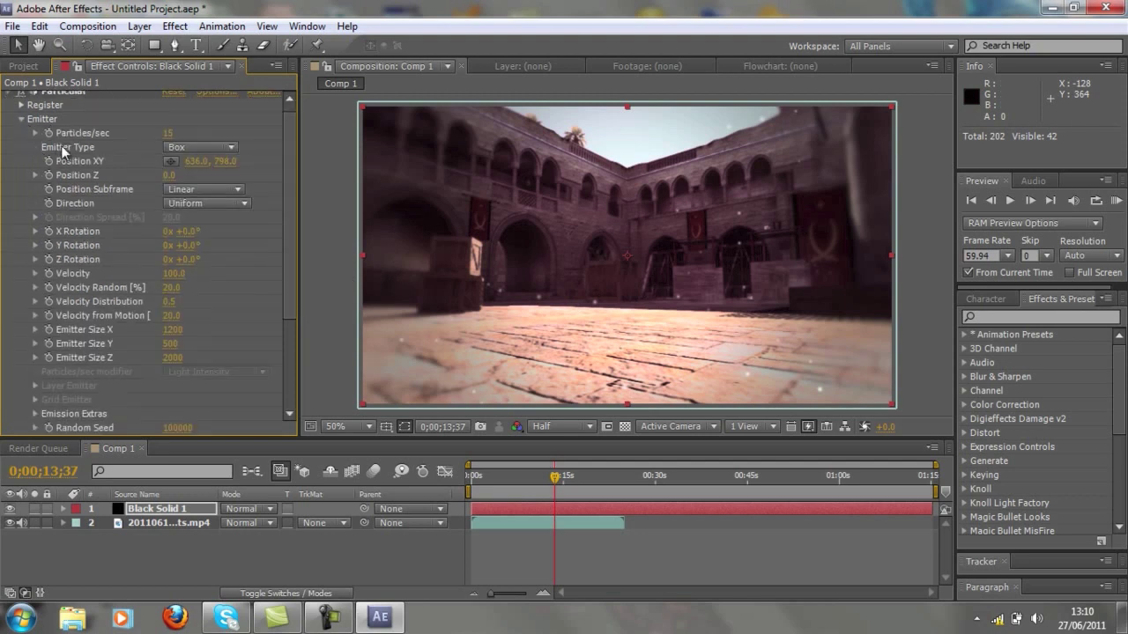
{"action": "left_click", "coordinate": [168, 133]}
{"action": "type", "text": "7"}
{"action": "key", "text": "Return"}
{"action": "left_click_drag", "start_coordinate": [558, 477], "coordinate": [603, 476]}
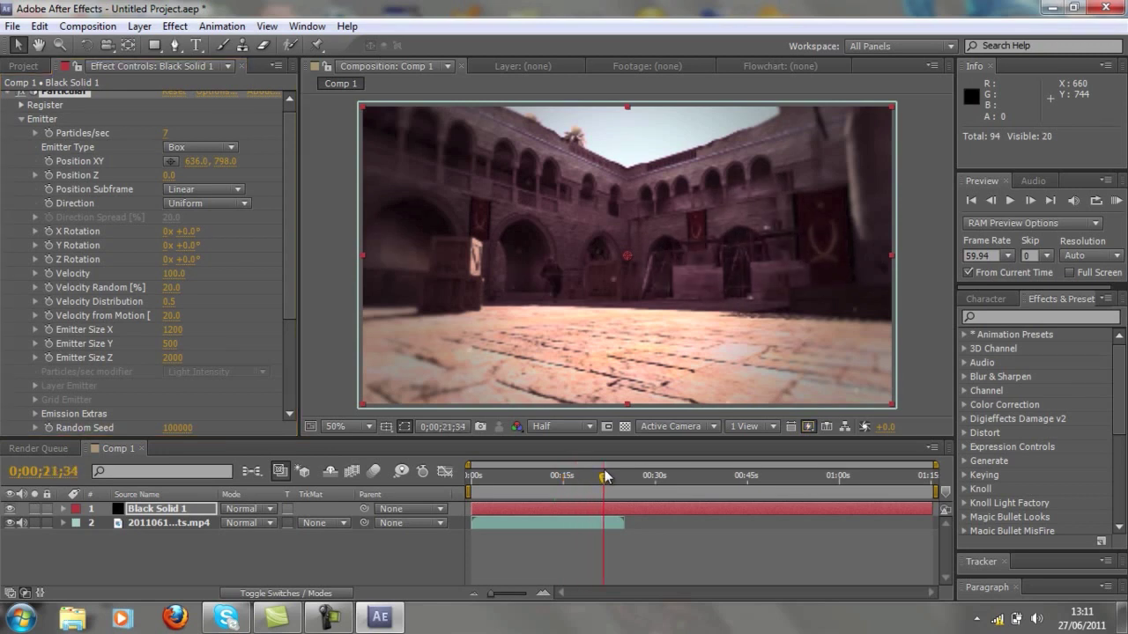
{"action": "left_click", "coordinate": [487, 483]}
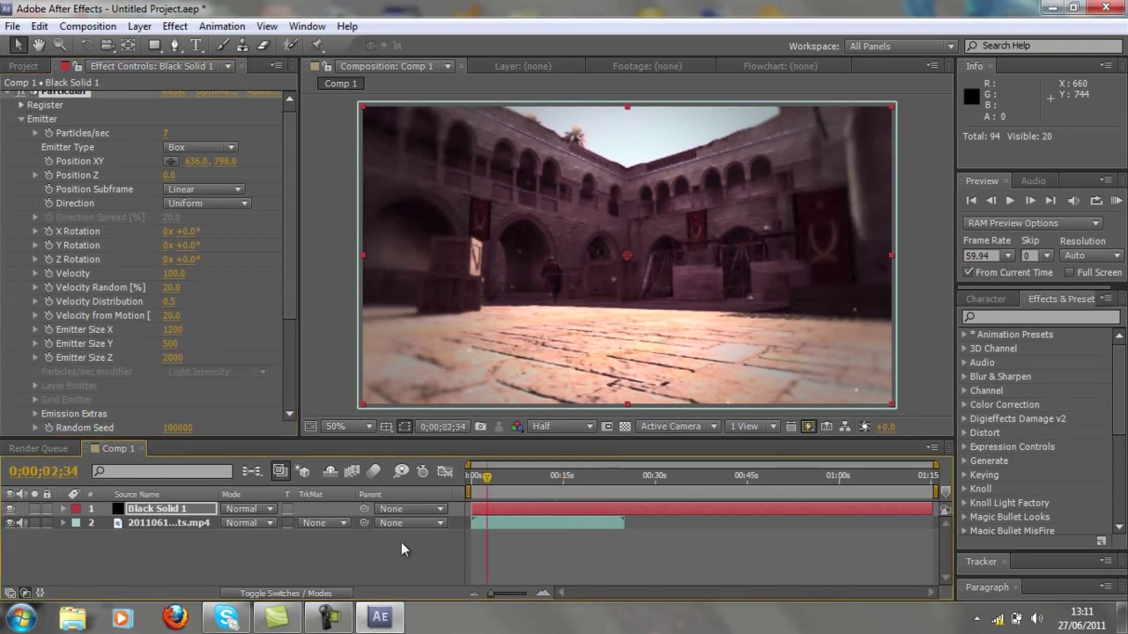
{"action": "left_click", "coordinate": [338, 623]}
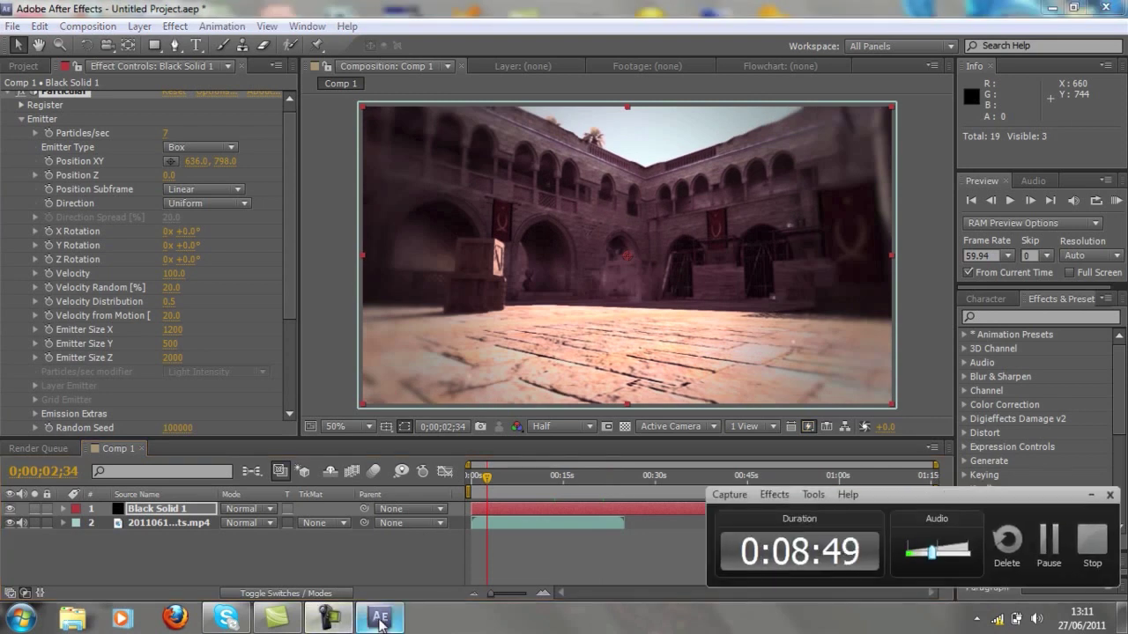
{"action": "left_click", "coordinate": [1091, 494]}
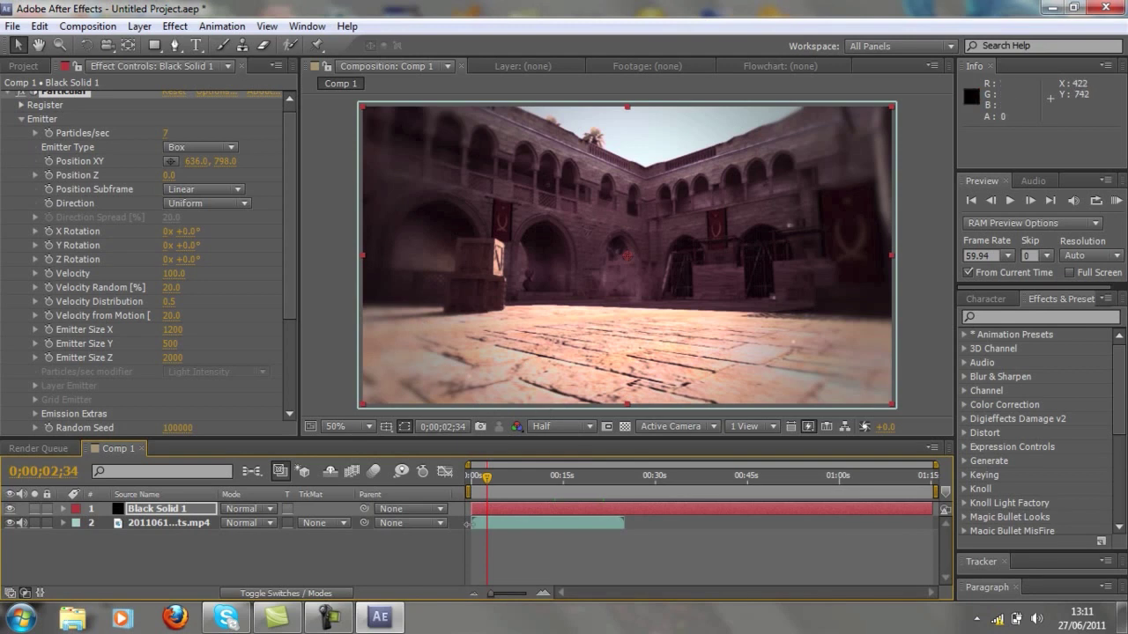
{"action": "left_click", "coordinate": [491, 524]}
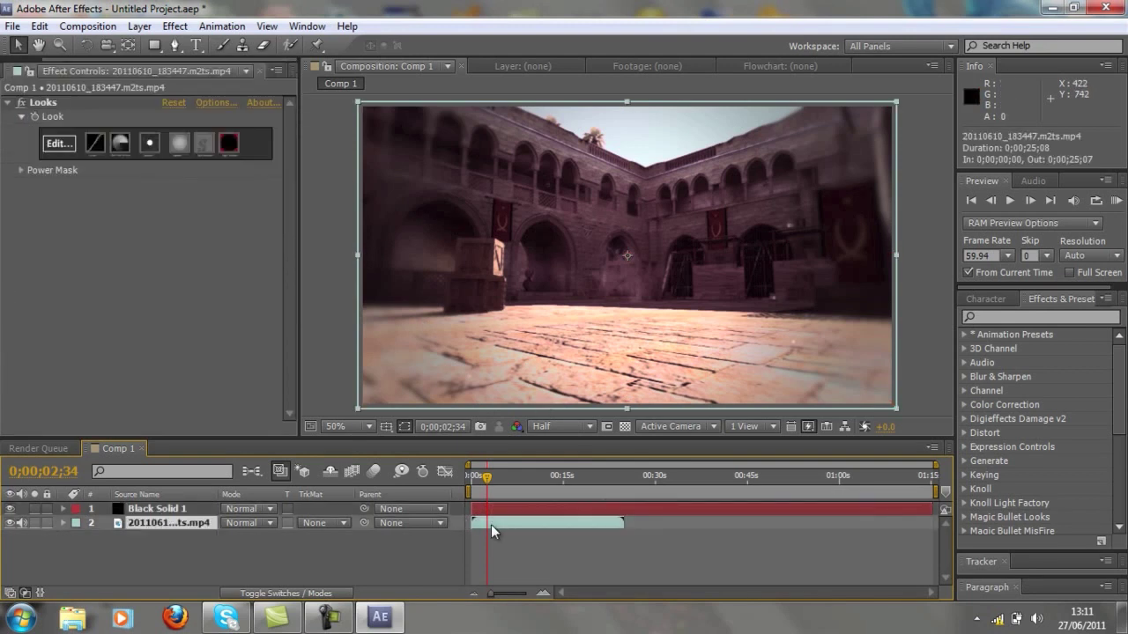
{"action": "left_click", "coordinate": [182, 510]}
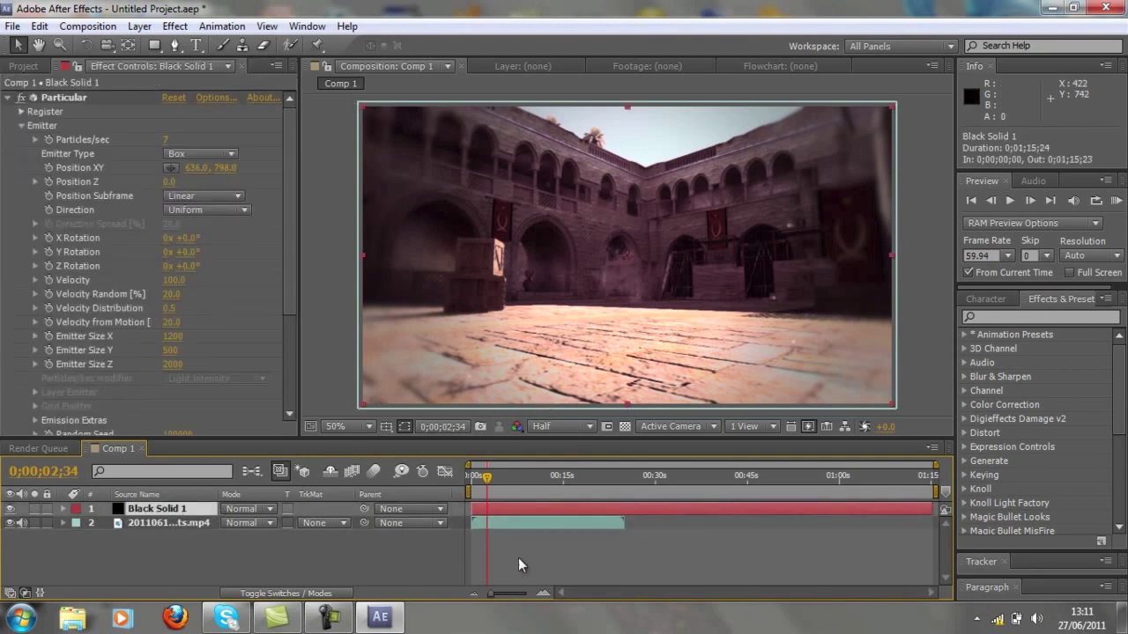
{"action": "left_click", "coordinate": [482, 479]}
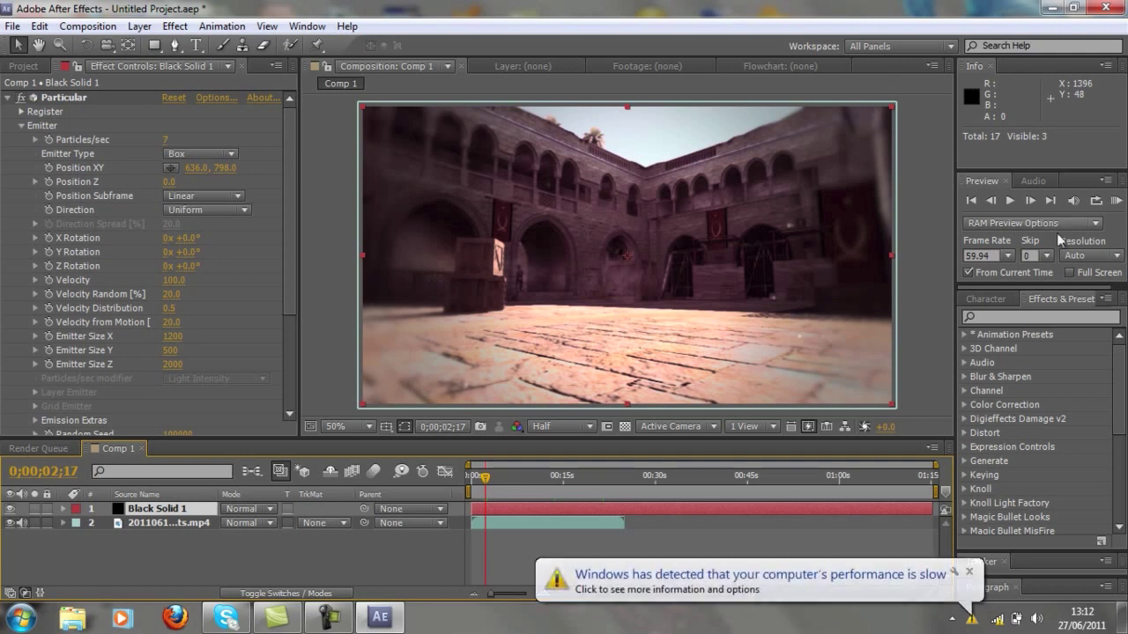
{"action": "left_click", "coordinate": [969, 572]}
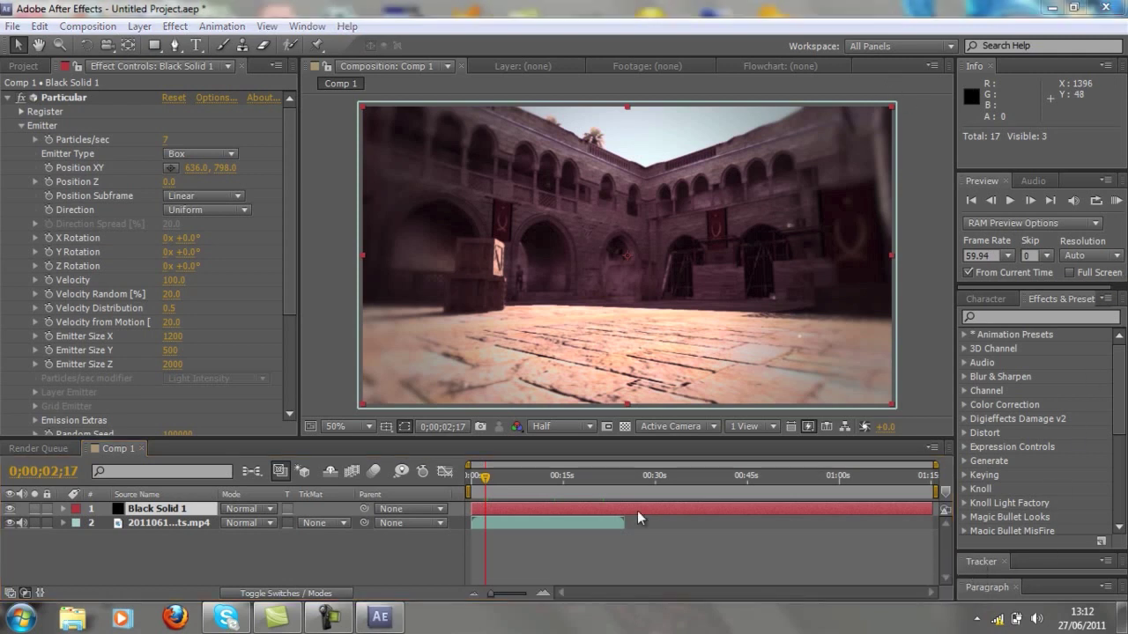